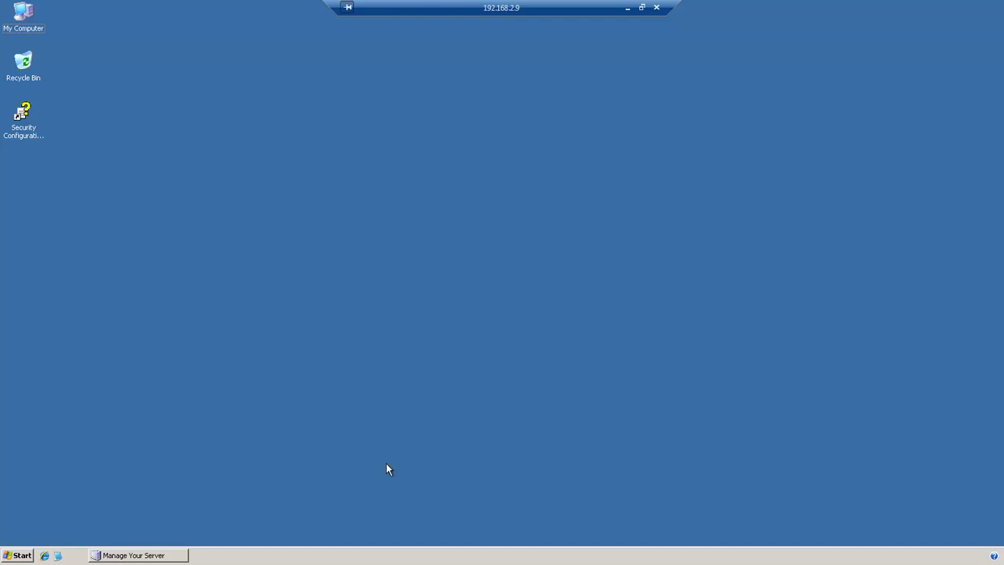
# - Restore Manage Your Server and browse Start > Administrative Tools, dismissing the activation reminder
pyautogui.click(174, 554)
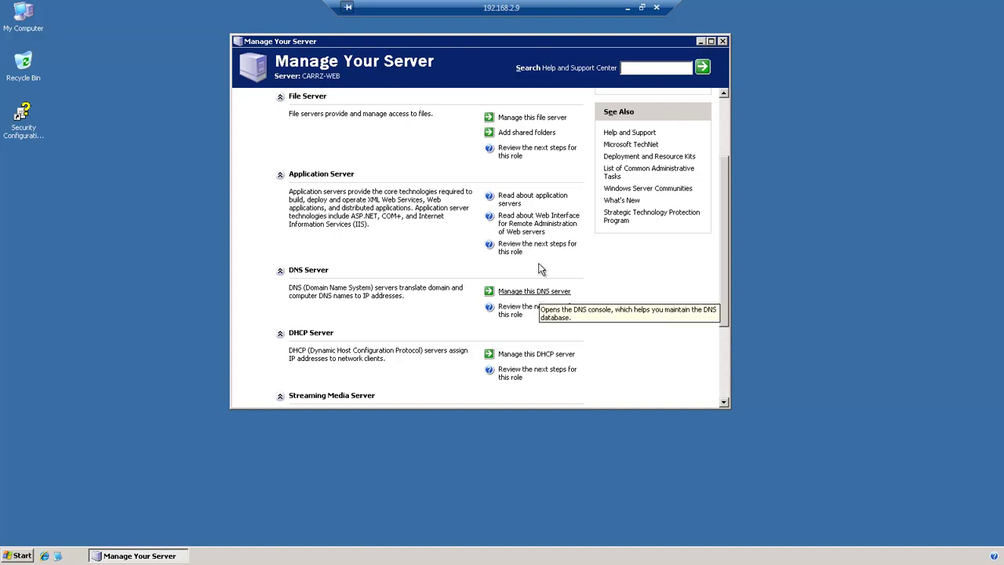
pyautogui.click(21, 555)
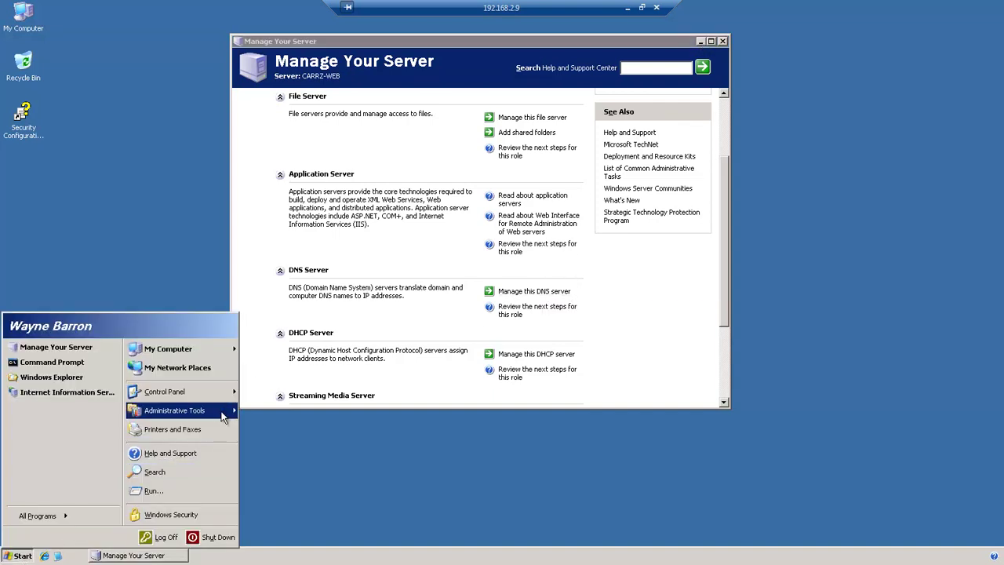
pyautogui.moveTo(223, 416)
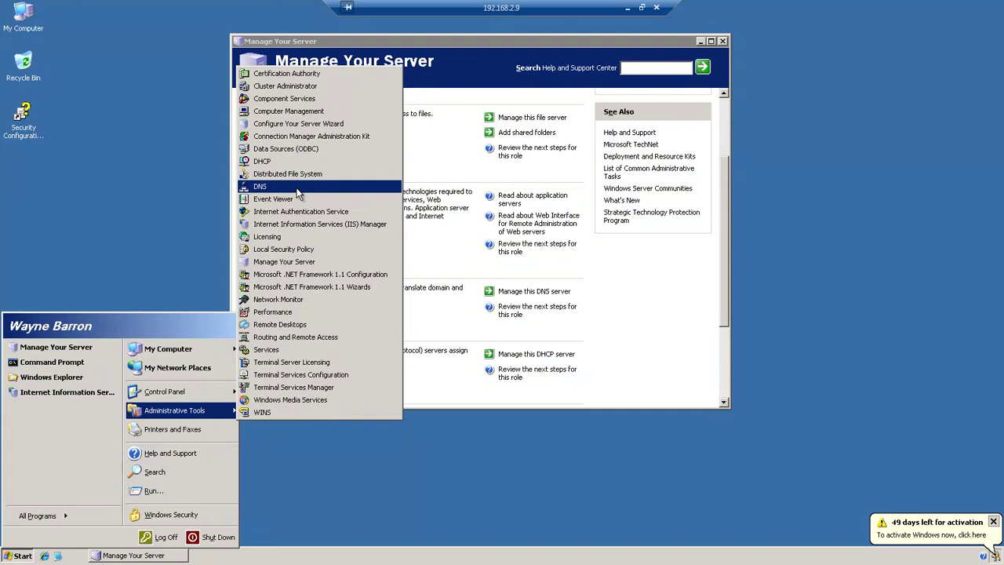
pyautogui.click(993, 522)
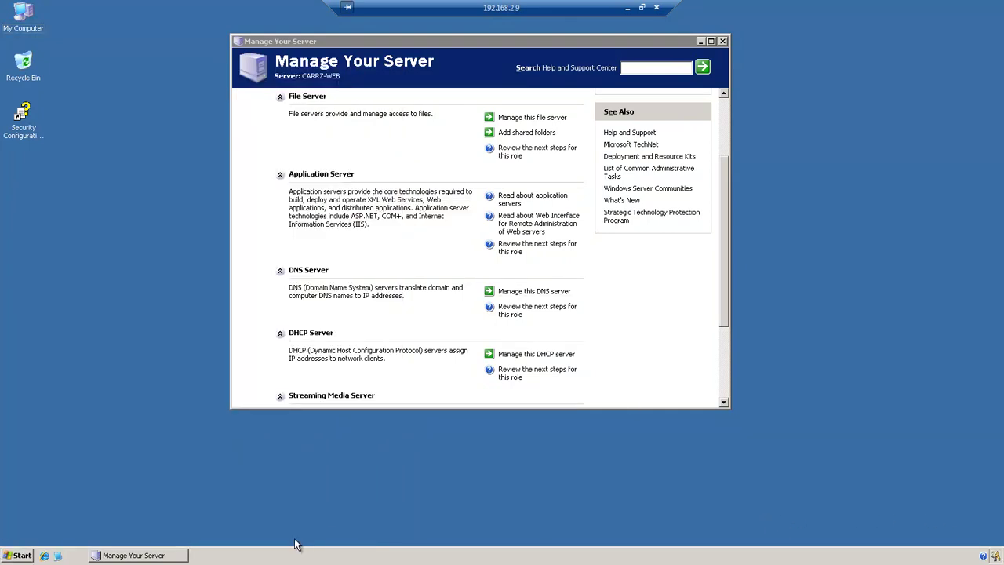
pyautogui.click(22, 556)
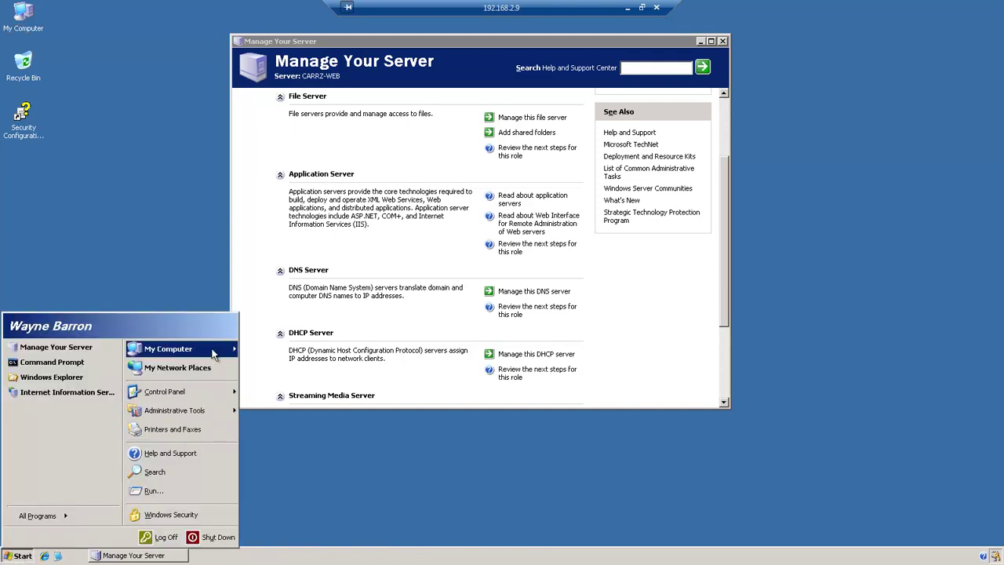
pyautogui.moveTo(217, 355)
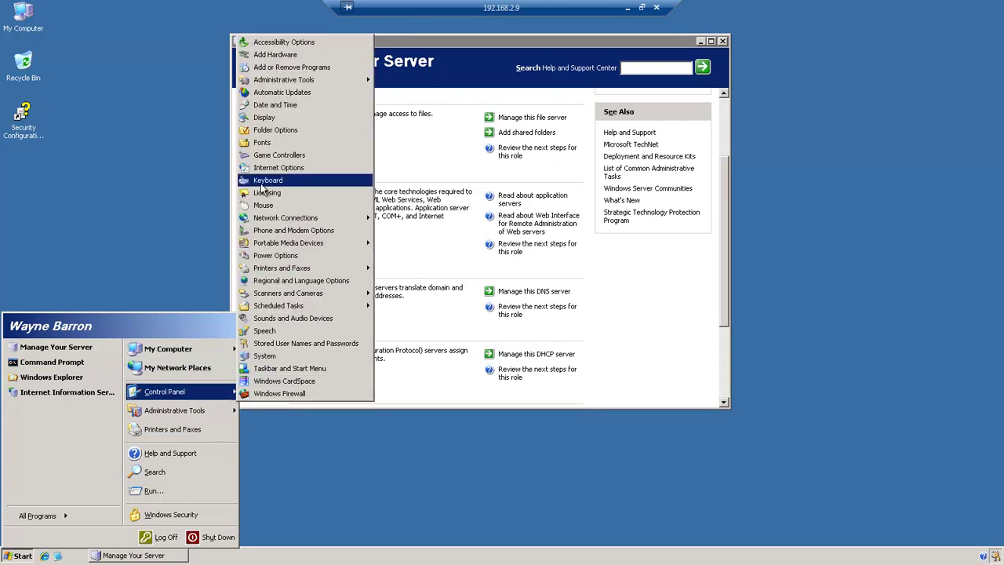
pyautogui.click(274, 560)
pyautogui.rightClick(257, 556)
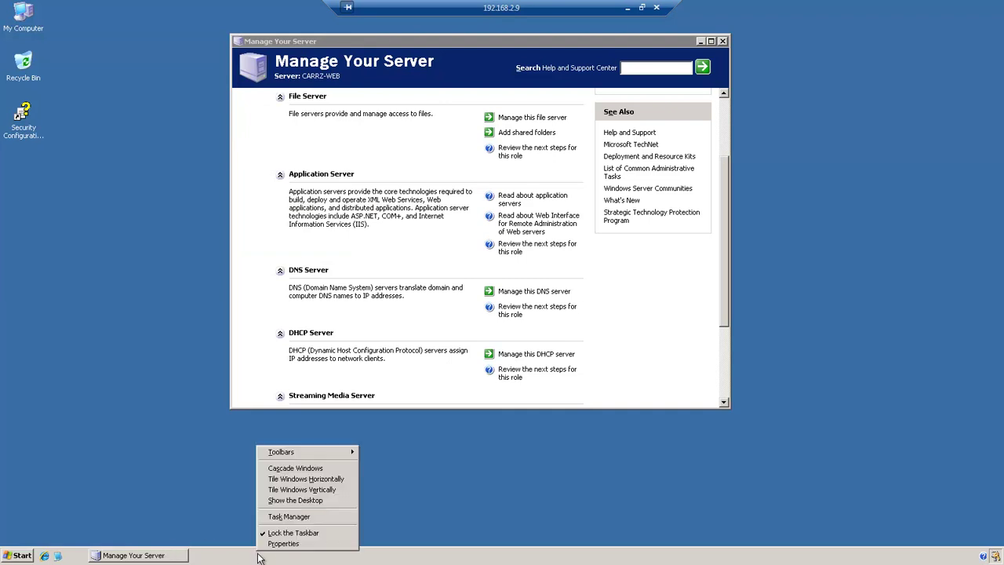
pyautogui.click(284, 544)
pyautogui.click(59, 286)
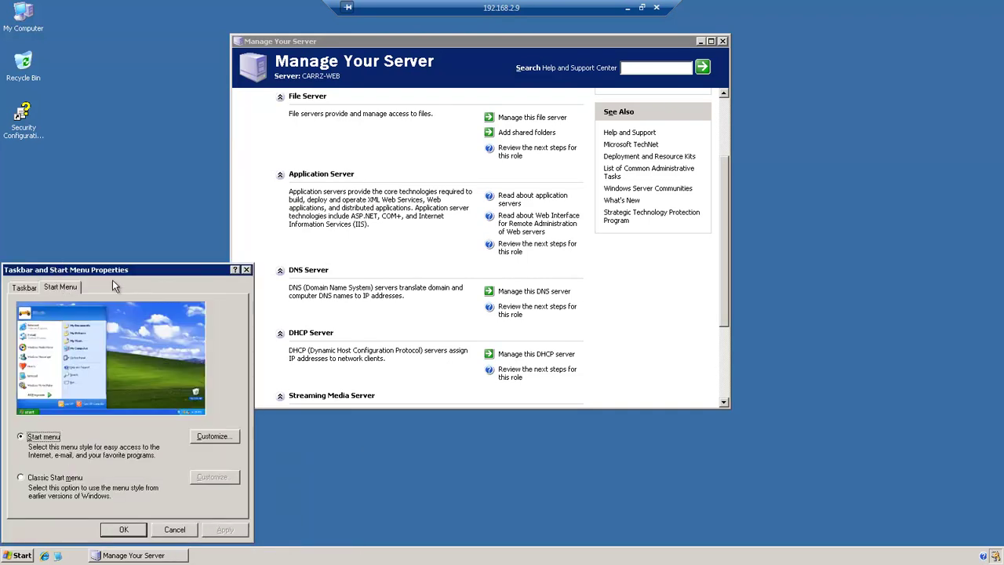
pyautogui.click(294, 378)
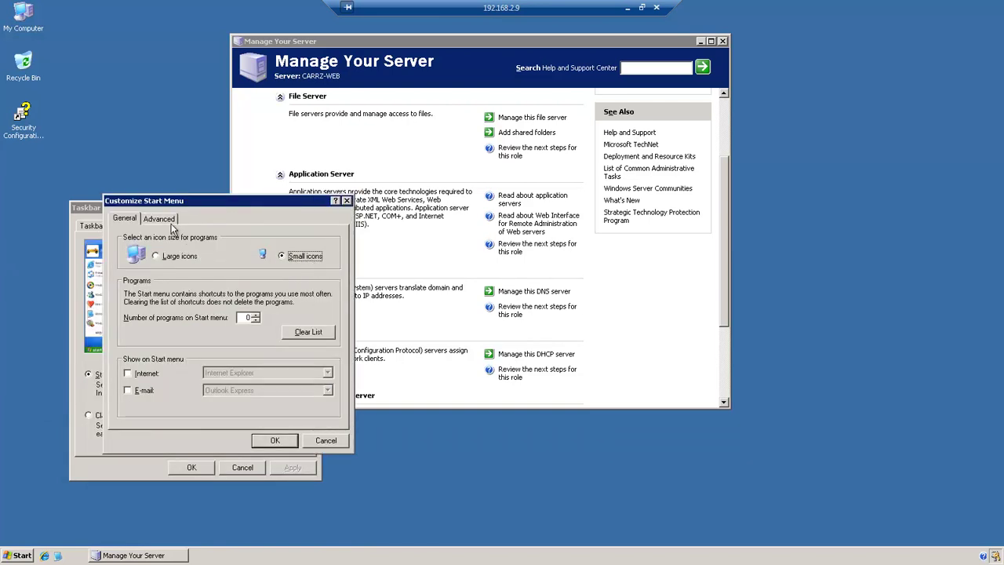
pyautogui.click(162, 219)
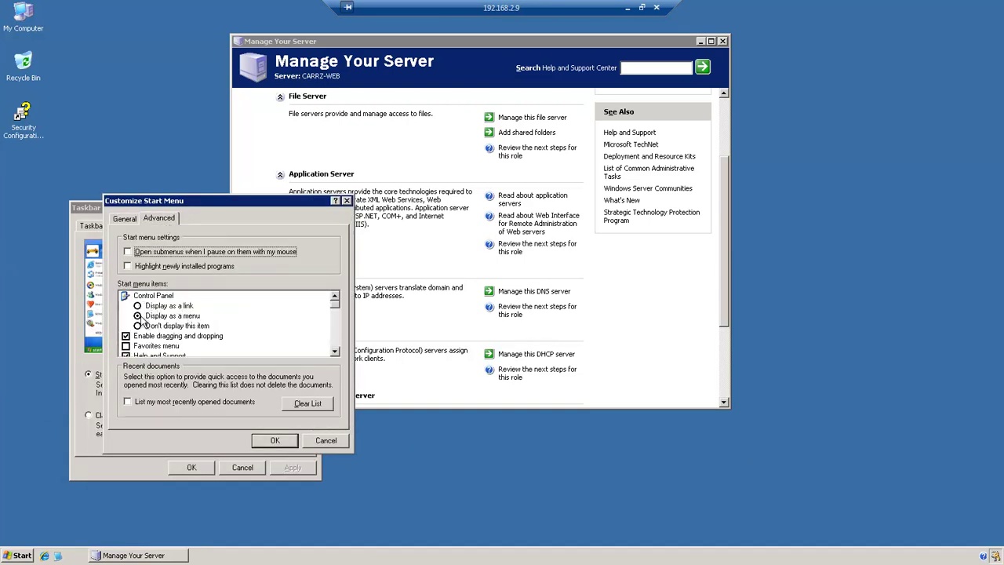
pyautogui.scroll(-1, 336, 315)
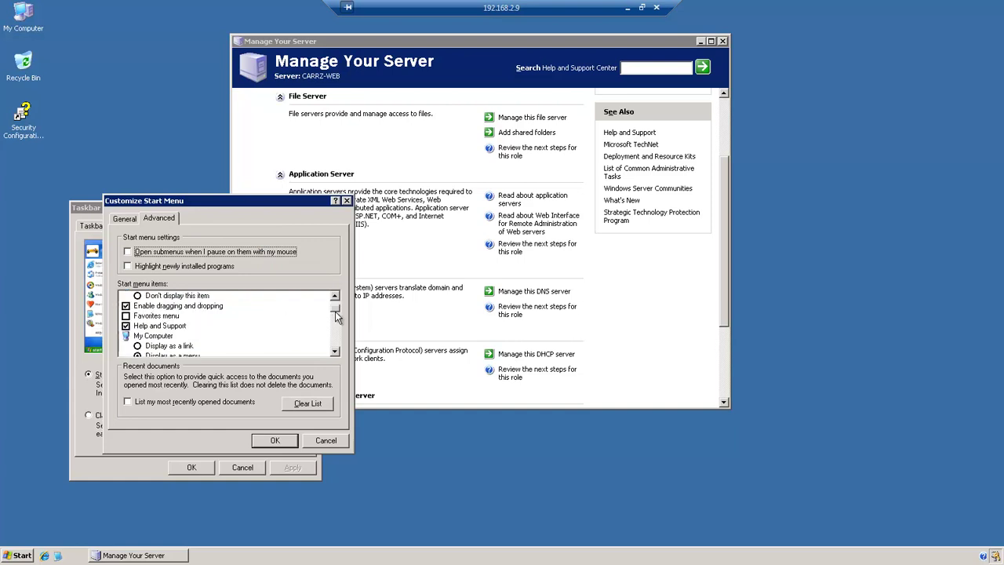
pyautogui.moveTo(335, 315); pyautogui.dragTo(338, 355)
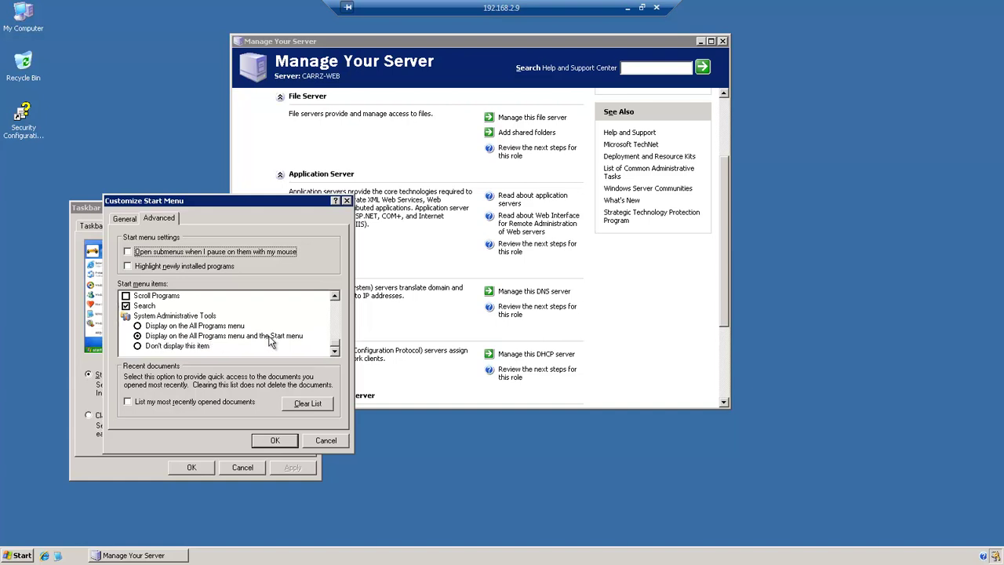
# - Close the Start menu settings and launch DNS from Administrative Tools
pyautogui.click(337, 442)
pyautogui.click(249, 471)
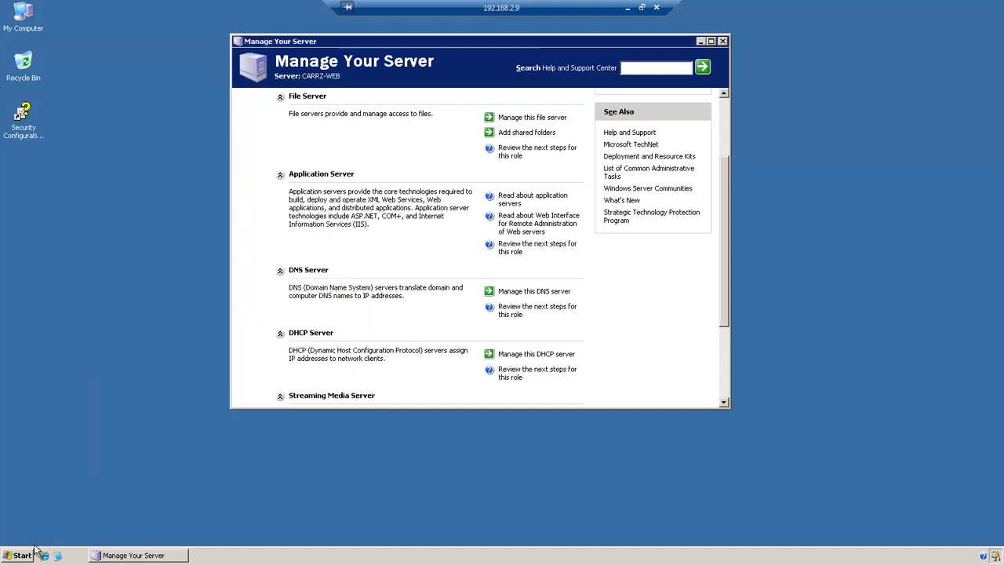
pyautogui.click(35, 551)
pyautogui.moveTo(210, 412)
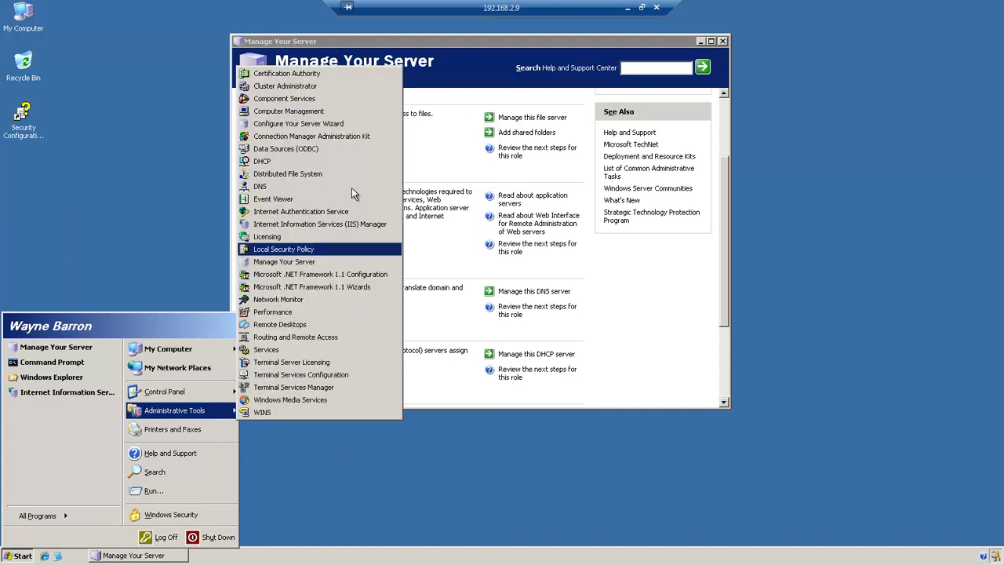
pyautogui.click(292, 187)
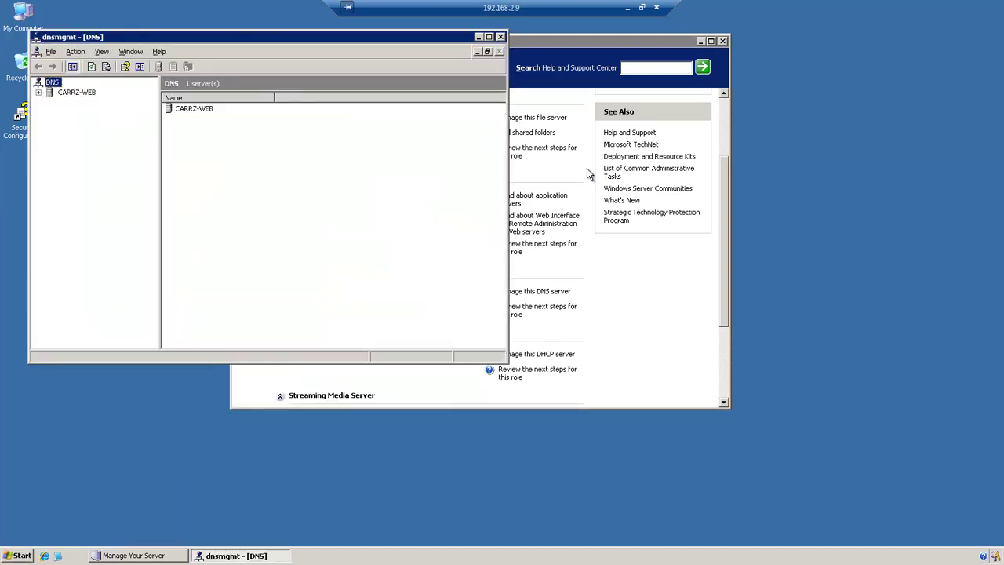
# - Minimise Manage Your Server, centre the DNS console and expand the CARRZ-WEB server node
pyautogui.click(701, 41)
pyautogui.moveTo(370, 40); pyautogui.dragTo(508, 65)
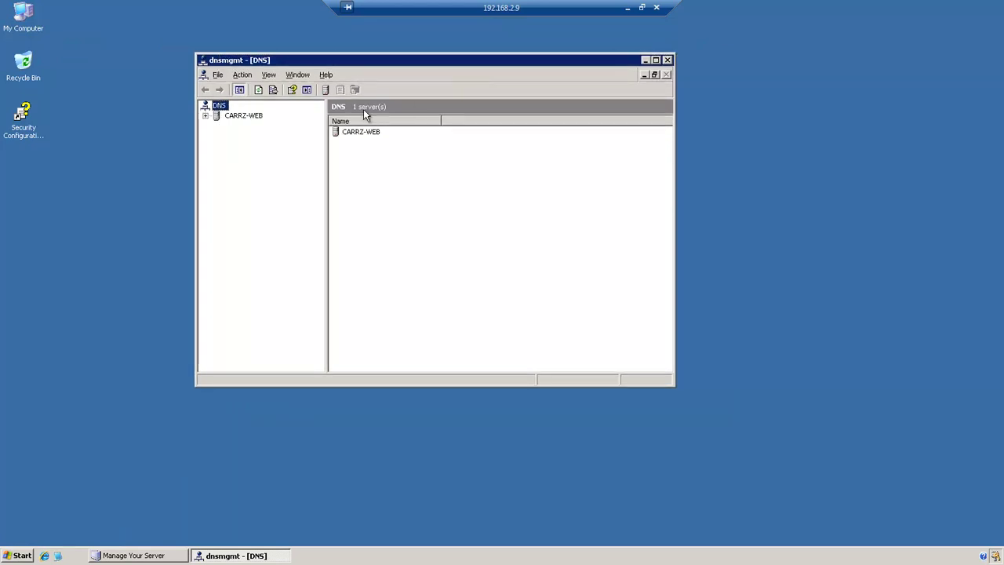
pyautogui.doubleClick(223, 116)
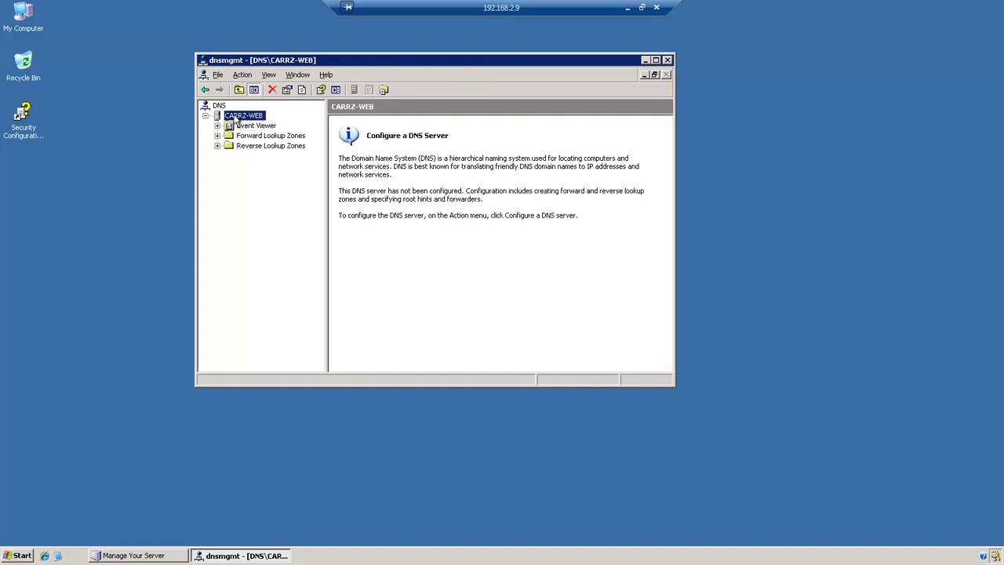
# - Start a New Zone on CARRZ-WEB as a primary forward lookup zone named mydomain.com
pyautogui.rightClick(239, 115)
pyautogui.click(270, 132)
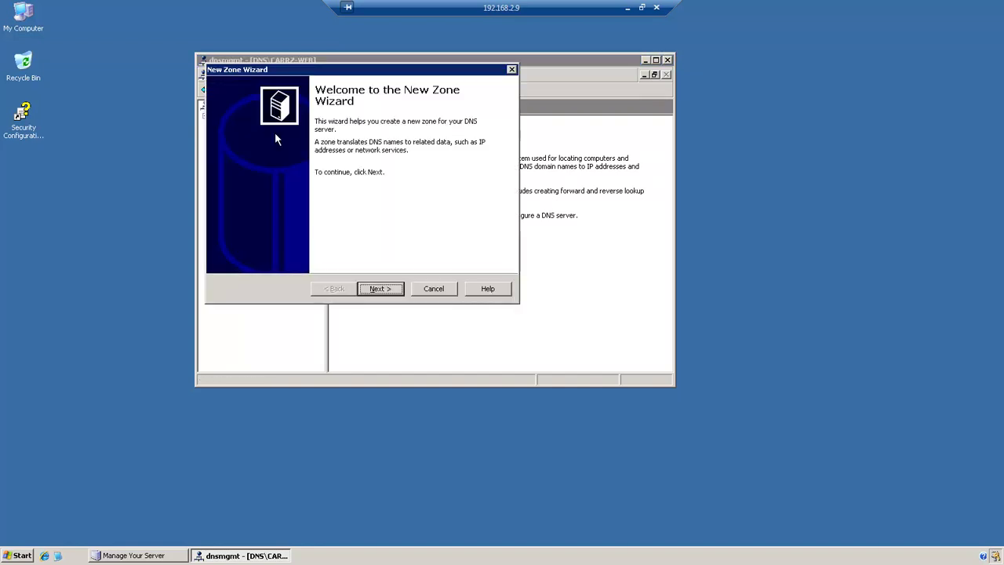
pyautogui.click(384, 290)
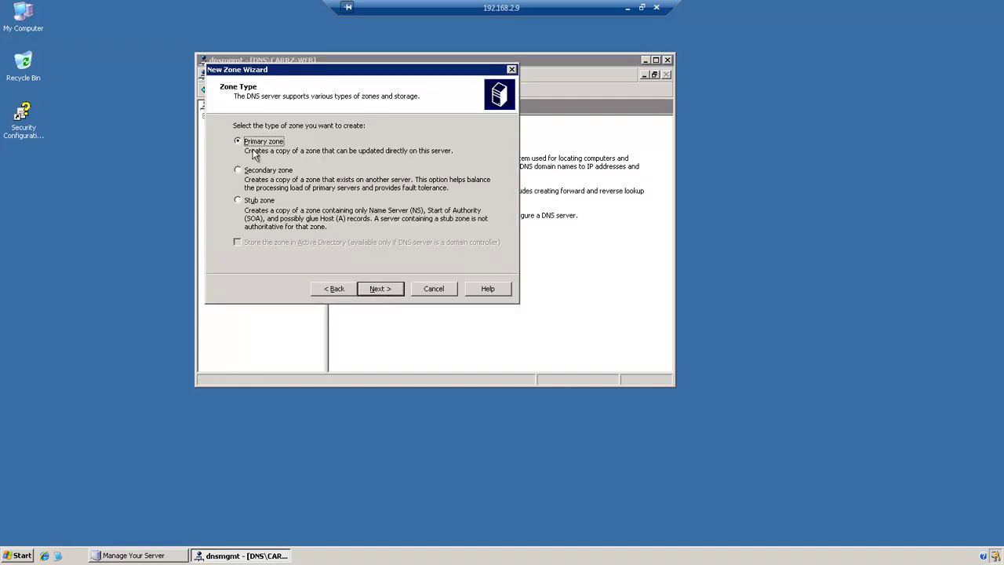
pyautogui.click(378, 290)
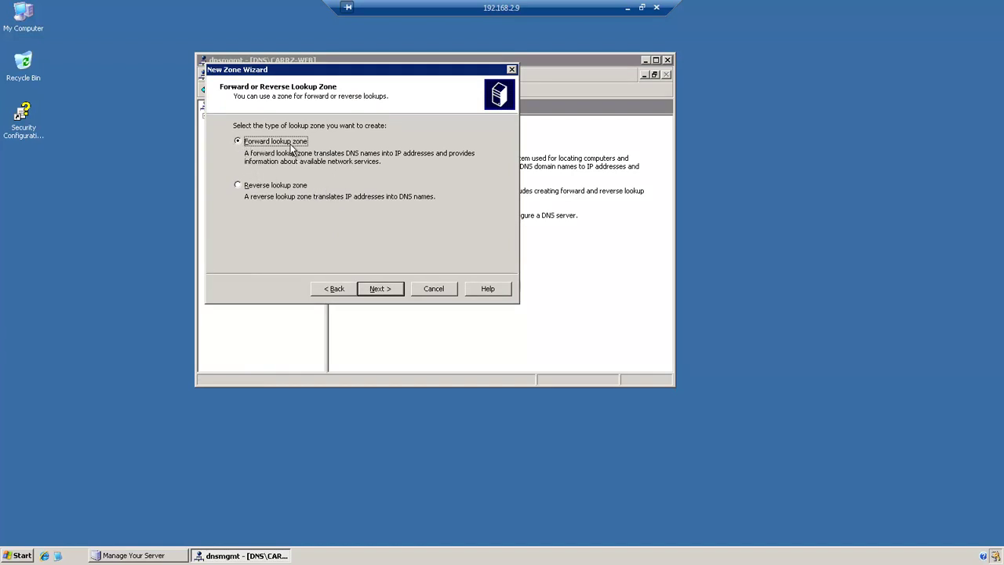
pyautogui.click(380, 288)
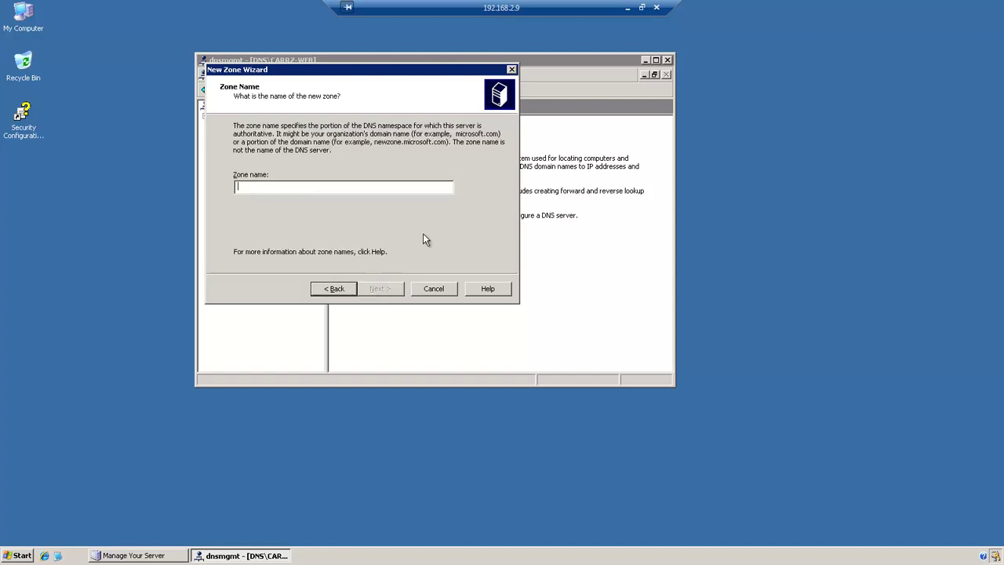
pyautogui.write('mydomain')
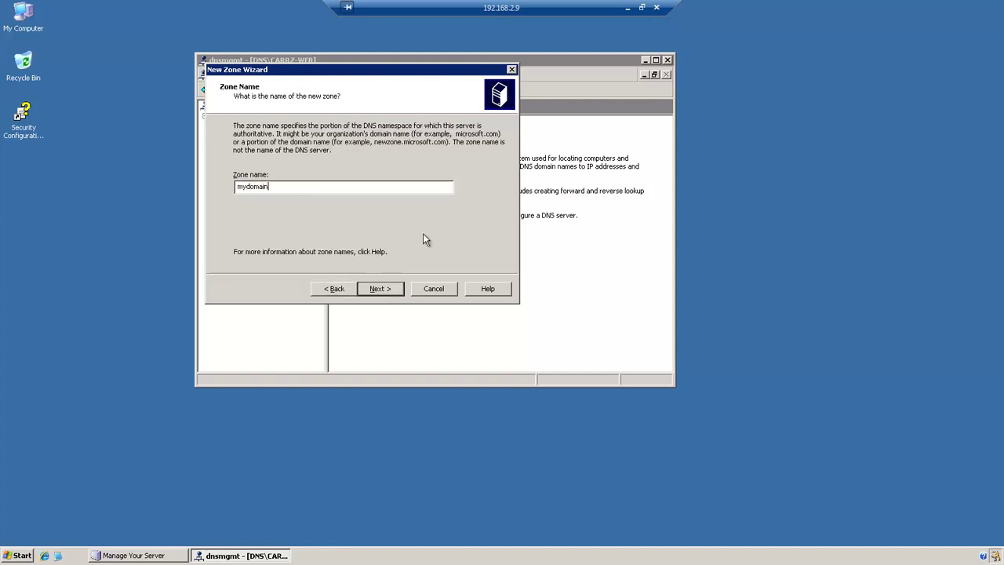
pyautogui.write('.com')
pyautogui.click(375, 290)
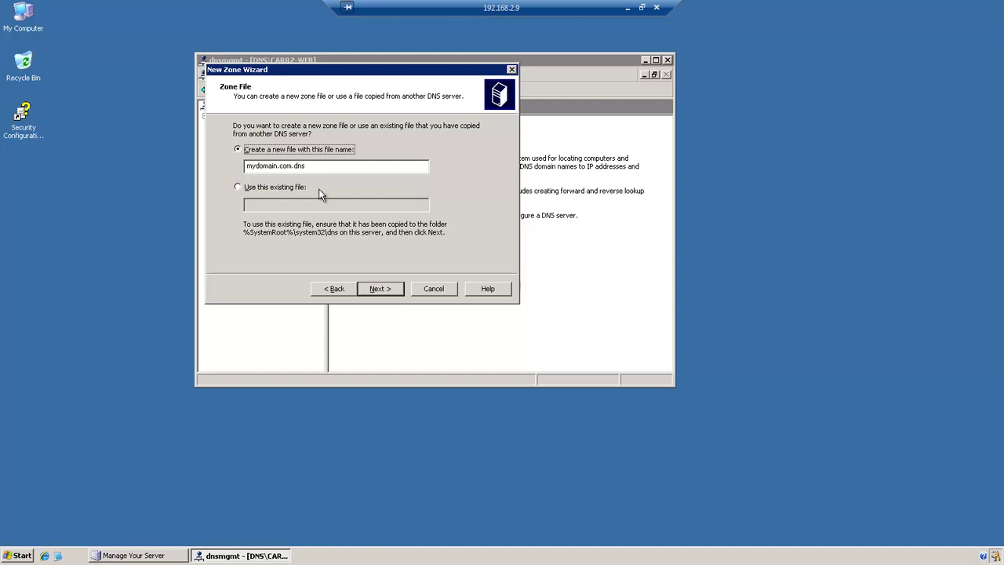
# - Accept the mydomain.com.dns zone file, leave dynamic updates disallowed, and finish the wizard
pyautogui.click(378, 289)
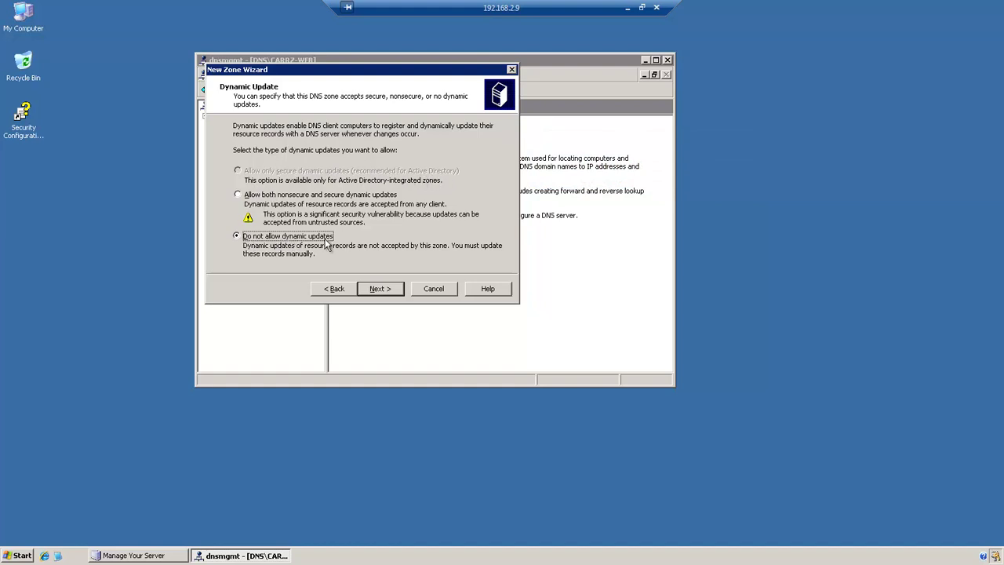
pyautogui.click(379, 289)
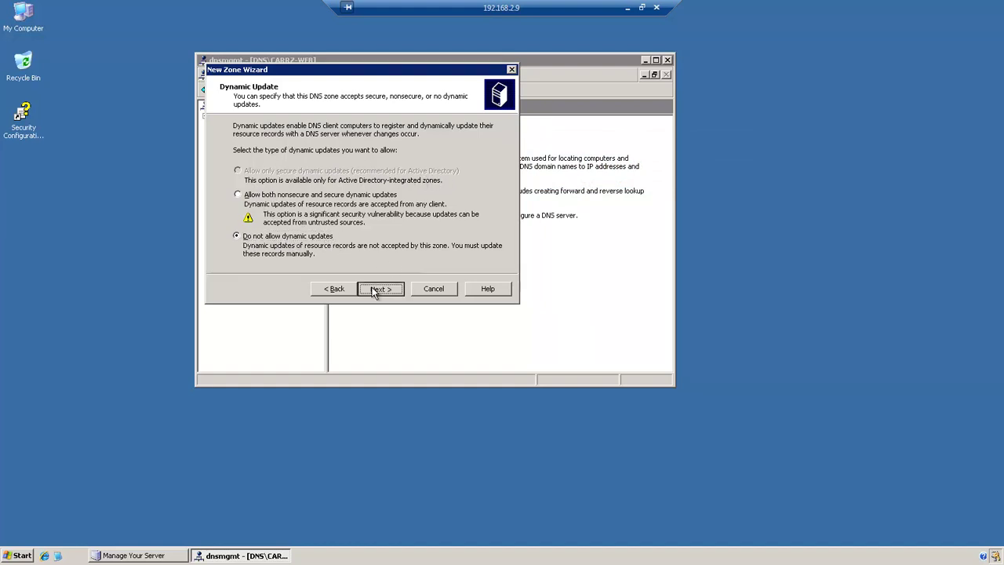
pyautogui.click(381, 290)
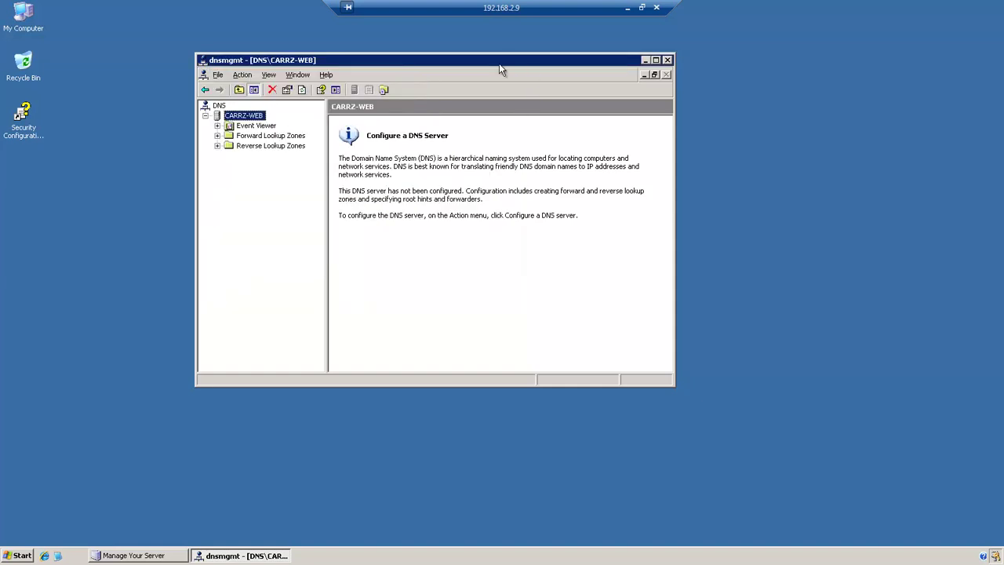
# - Expand Forward Lookup Zones and select mydomain.com to list its SOA and NS records
pyautogui.moveTo(499, 64); pyautogui.dragTo(570, 64)
pyautogui.click(298, 136)
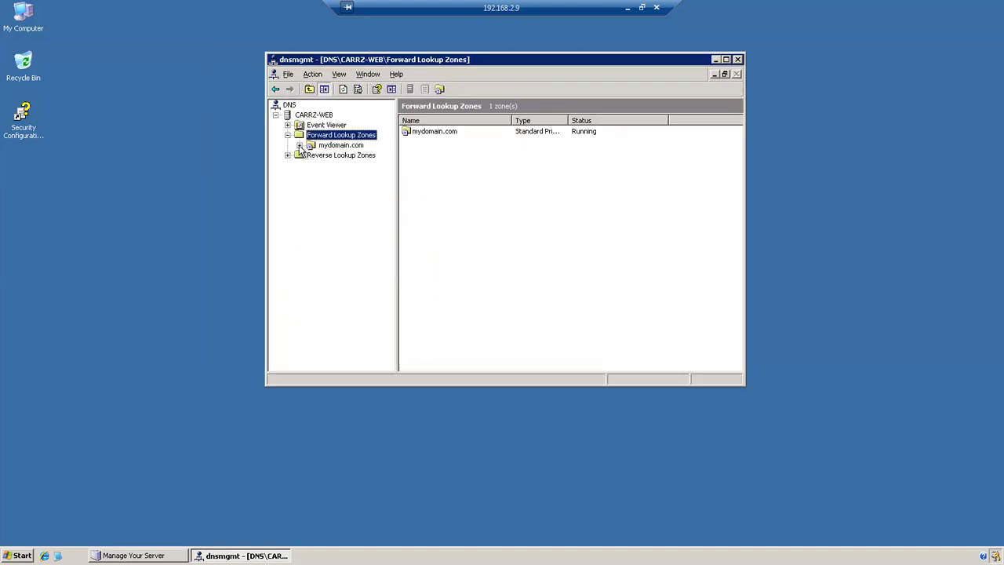
pyautogui.click(336, 147)
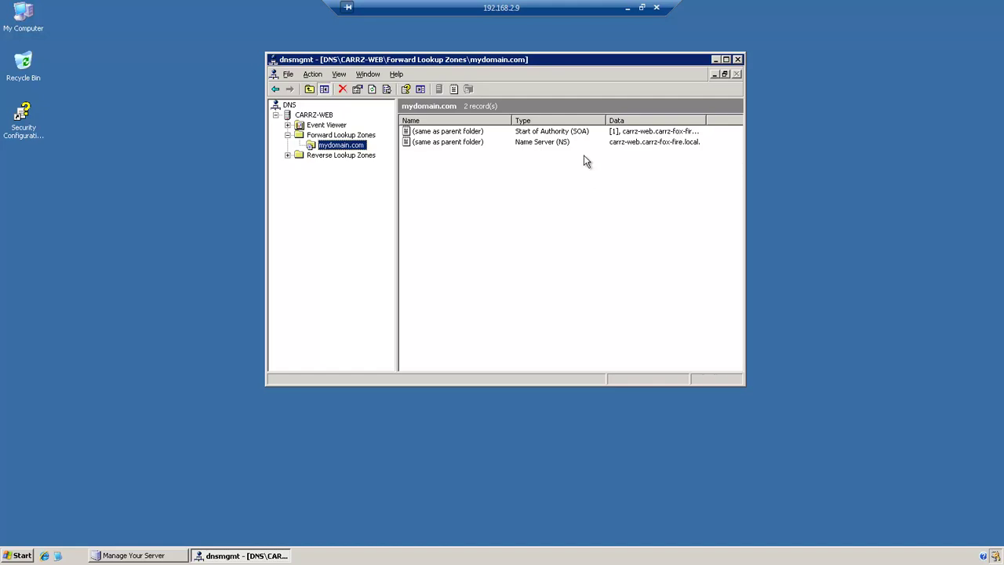
# - In the zone's Name Servers properties, add ns1.mydomain.com with IP 192.168.2.9
pyautogui.doubleClick(545, 131)
pyautogui.moveTo(495, 80); pyautogui.dragTo(561, 117)
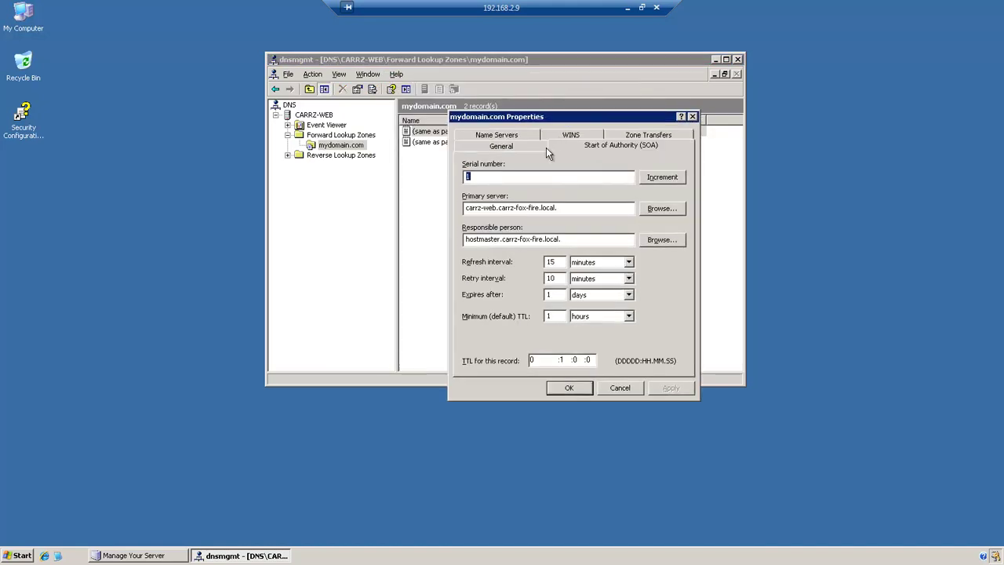
pyautogui.click(511, 138)
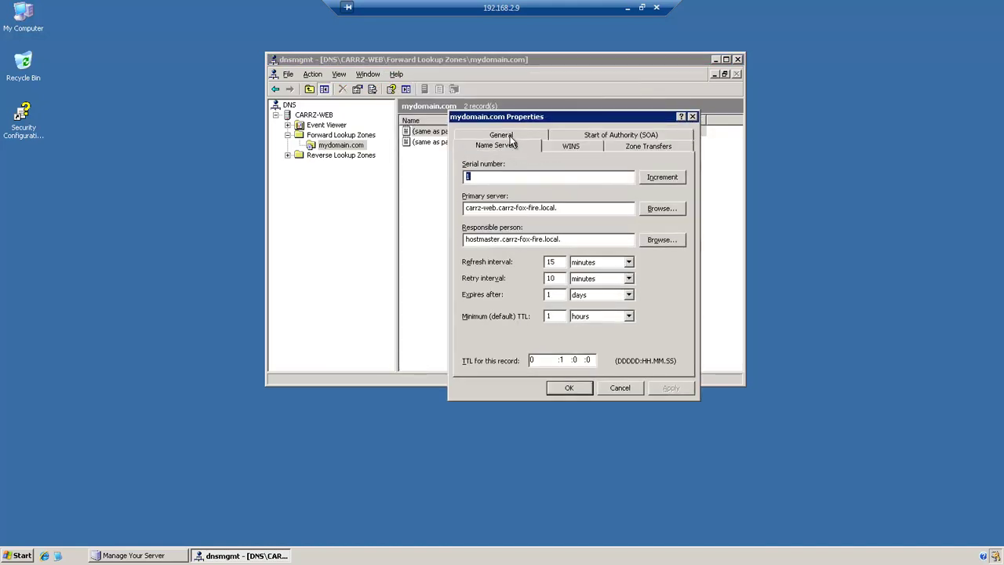
pyautogui.moveTo(581, 119); pyautogui.dragTo(574, 101)
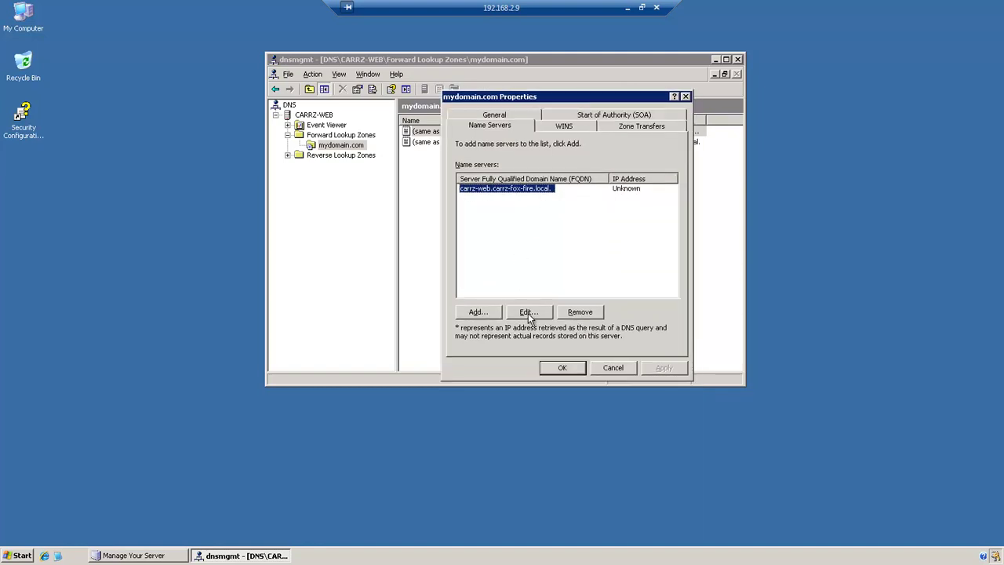
pyautogui.click(478, 312)
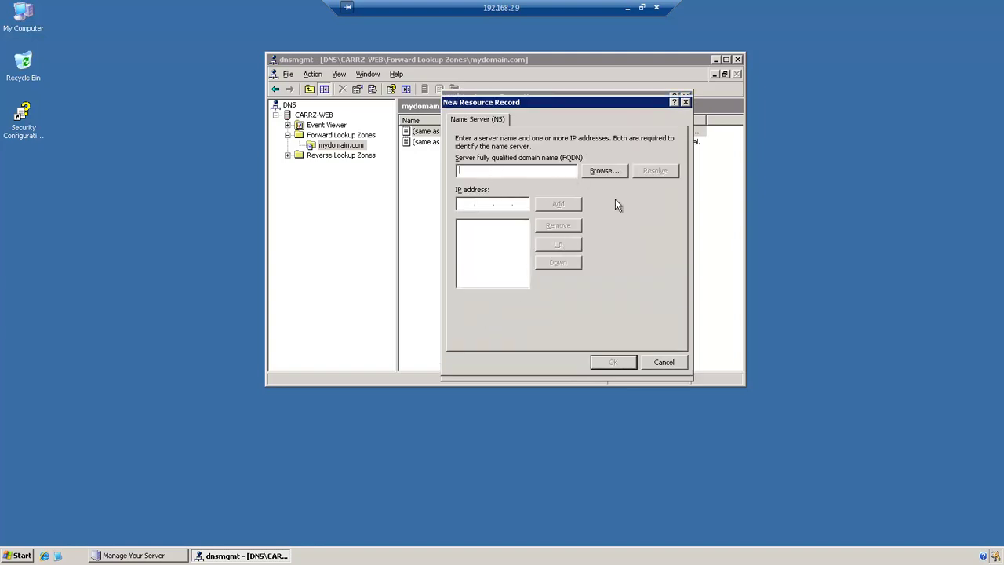
pyautogui.write('ns1.mydomain.com')
pyautogui.press('Tab')
pyautogui.press('Tab')
pyautogui.press('Tab')
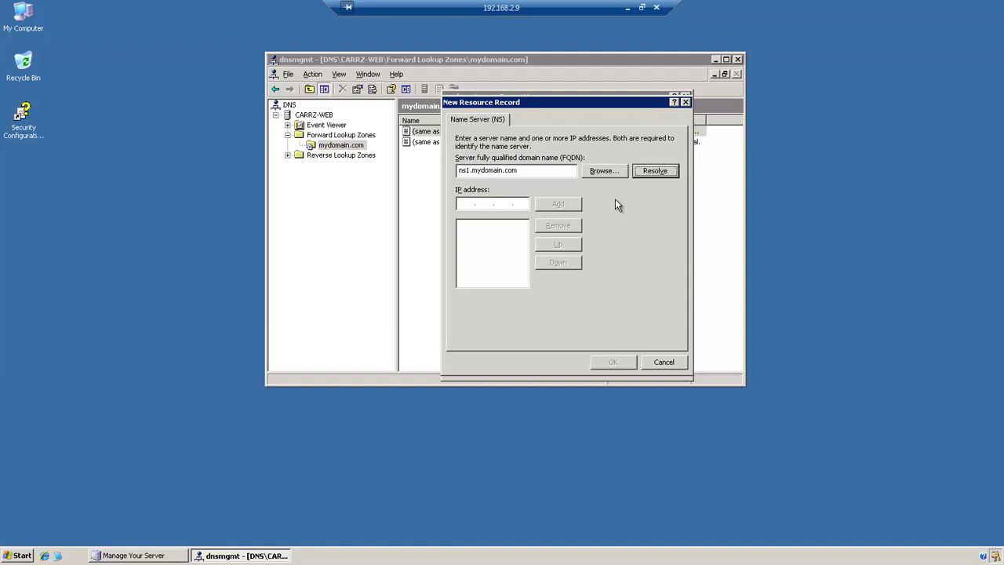
pyautogui.write('192.168.2.')
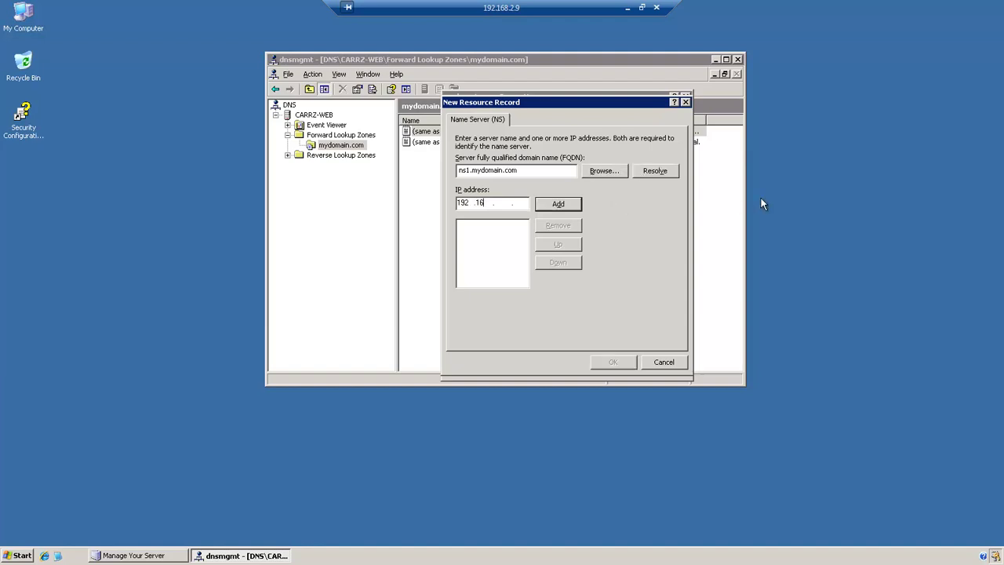
pyautogui.write('9')
pyautogui.click(569, 203)
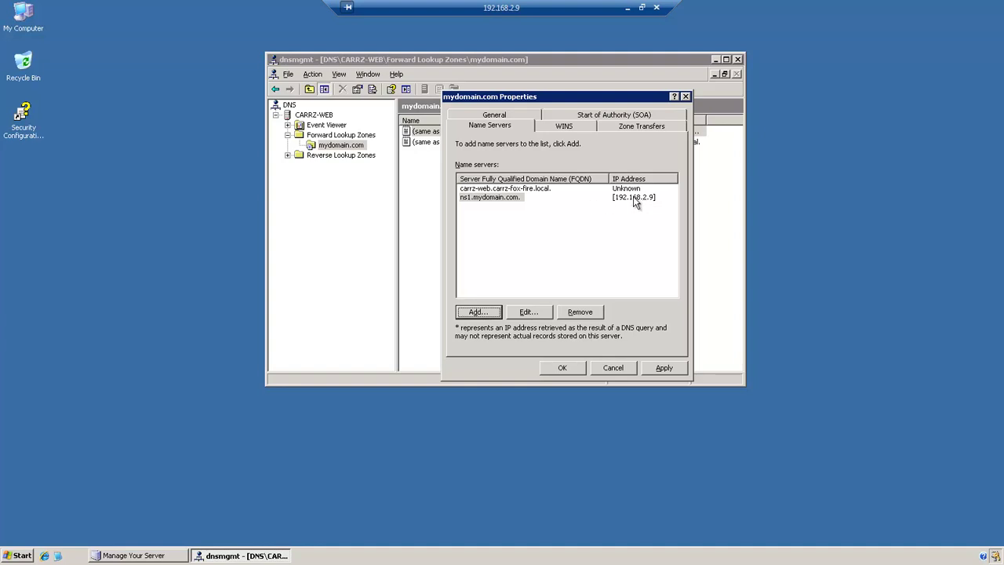
# - Review the ns1.mydomain.com entry, then apply and close the zone properties
pyautogui.click(636, 199)
pyautogui.click(505, 198)
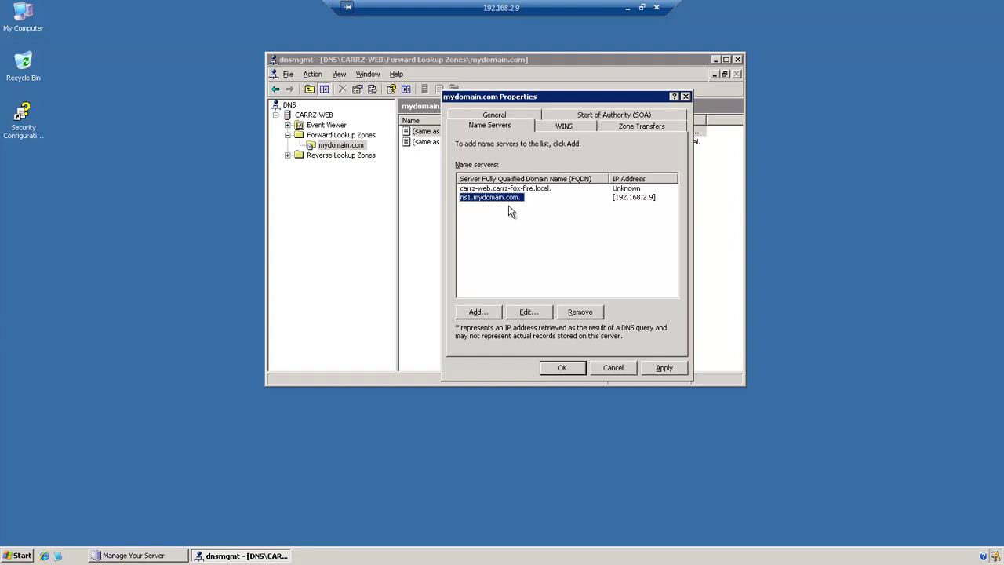
pyautogui.click(524, 314)
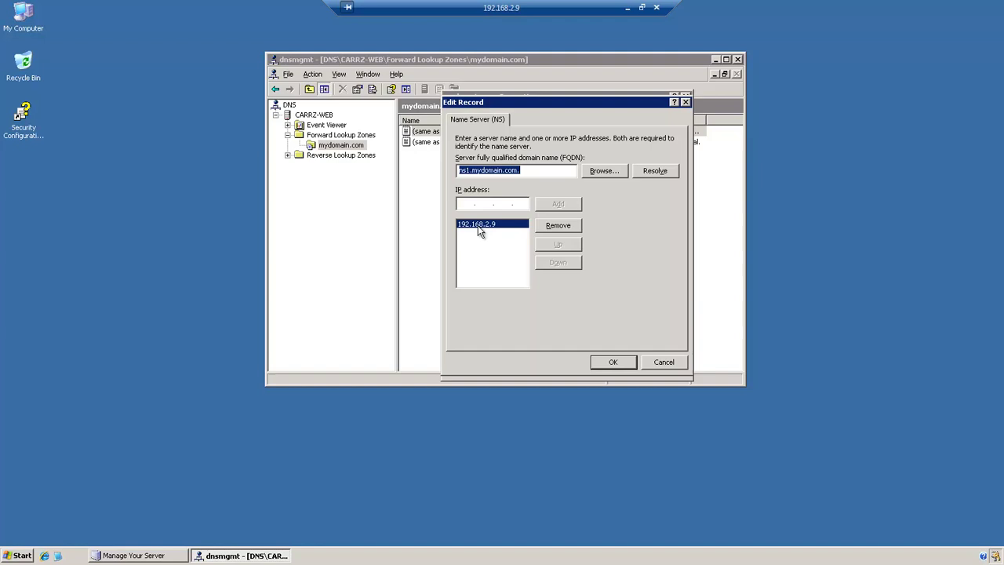
pyautogui.click(664, 362)
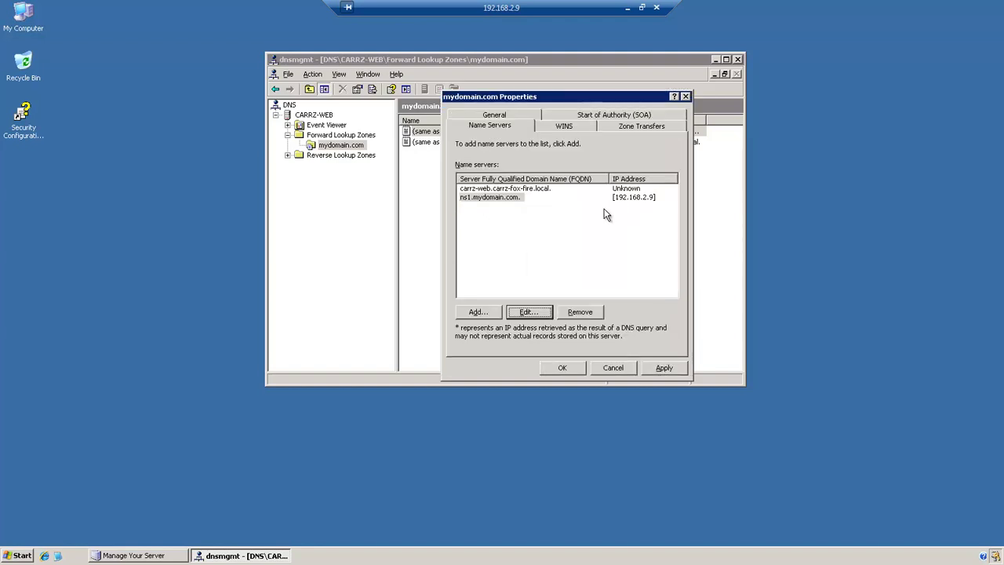
pyautogui.click(663, 368)
pyautogui.click(579, 367)
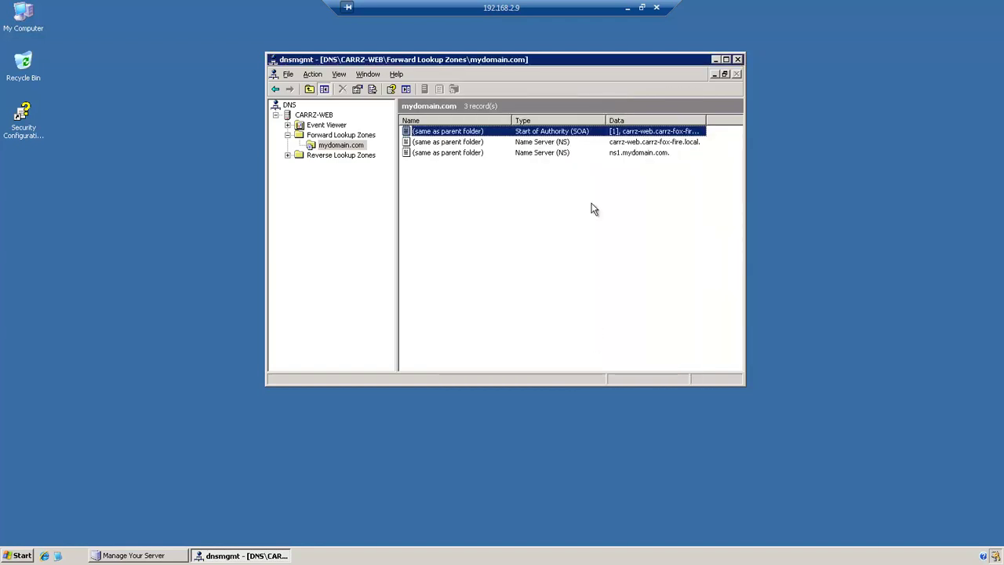
pyautogui.click(571, 170)
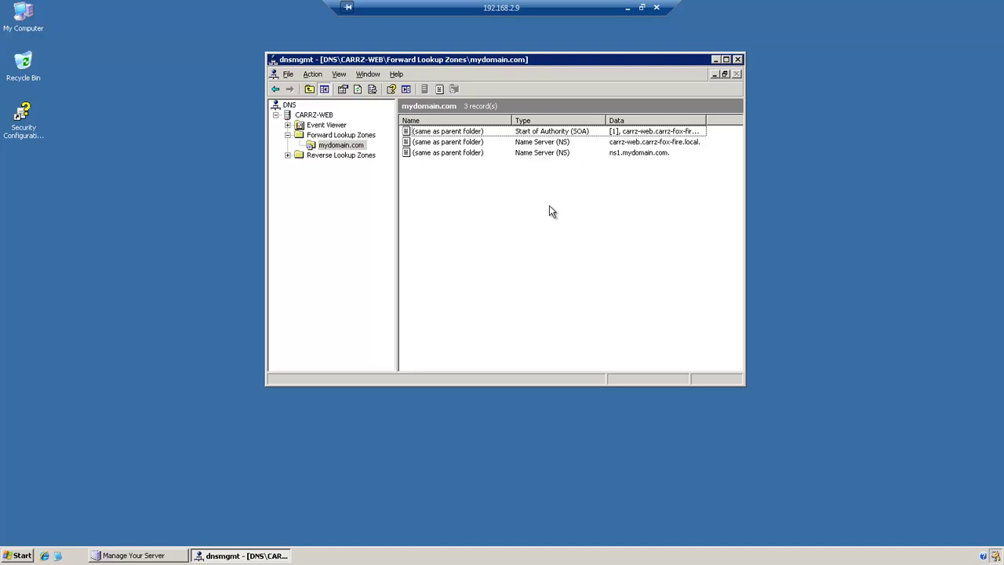
# - Begin a new Mail Exchanger (MX) record from Other New Records
pyautogui.rightClick(490, 177)
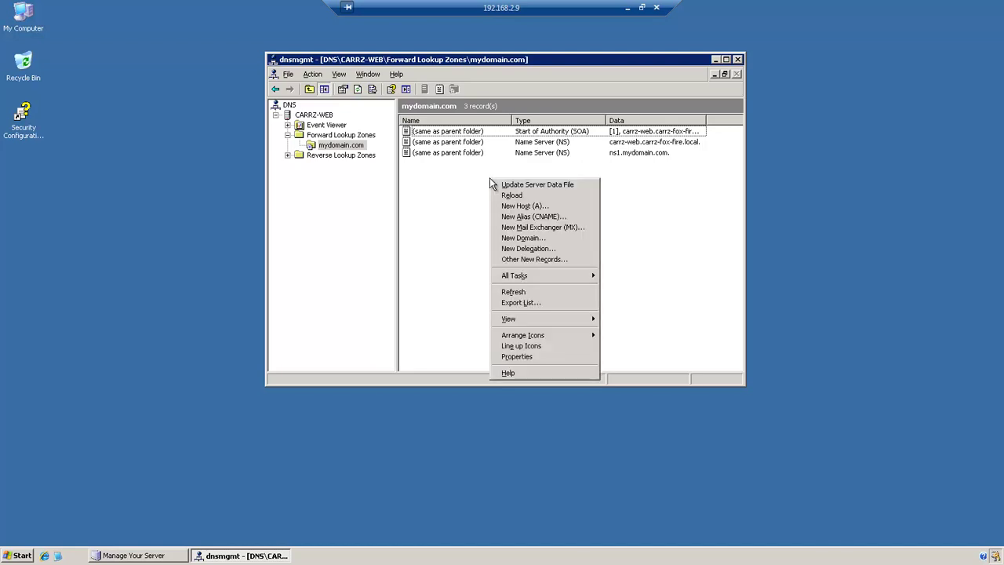
pyautogui.click(553, 263)
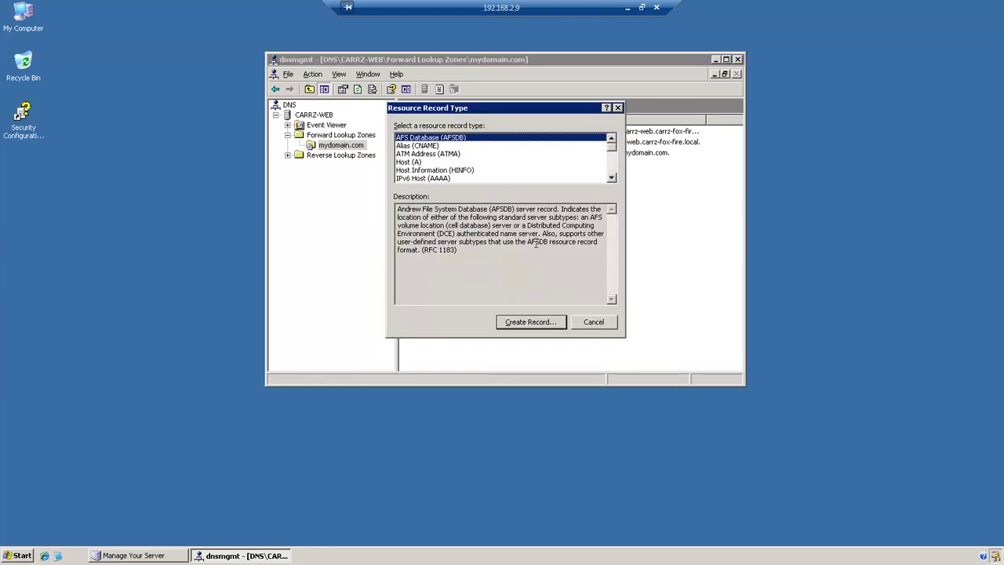
pyautogui.moveTo(612, 154)
pyautogui.mouseDown()
pyautogui.moveTo(614, 179)
pyautogui.moveTo(612, 154)
pyautogui.mouseUp()
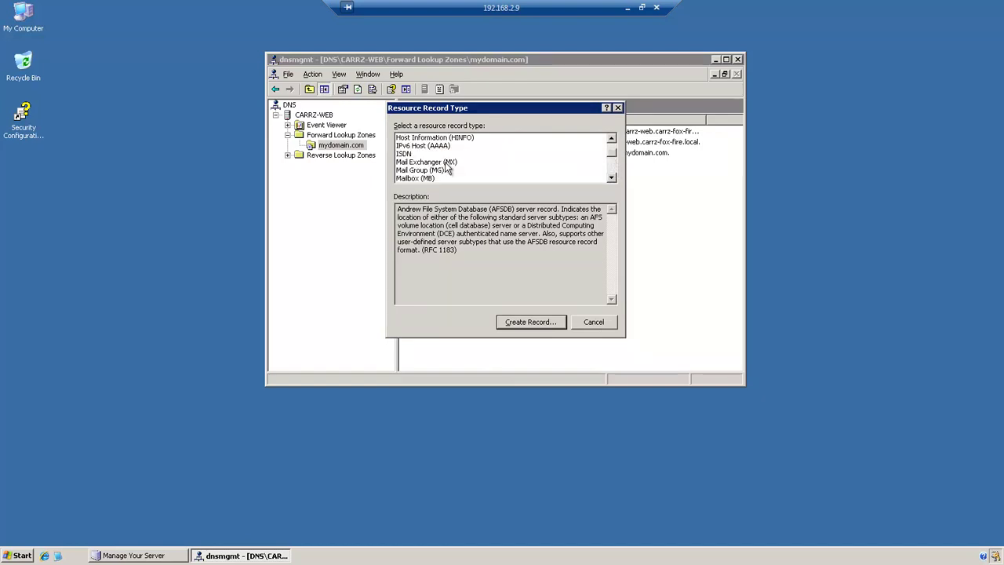
pyautogui.click(432, 163)
pyautogui.click(530, 322)
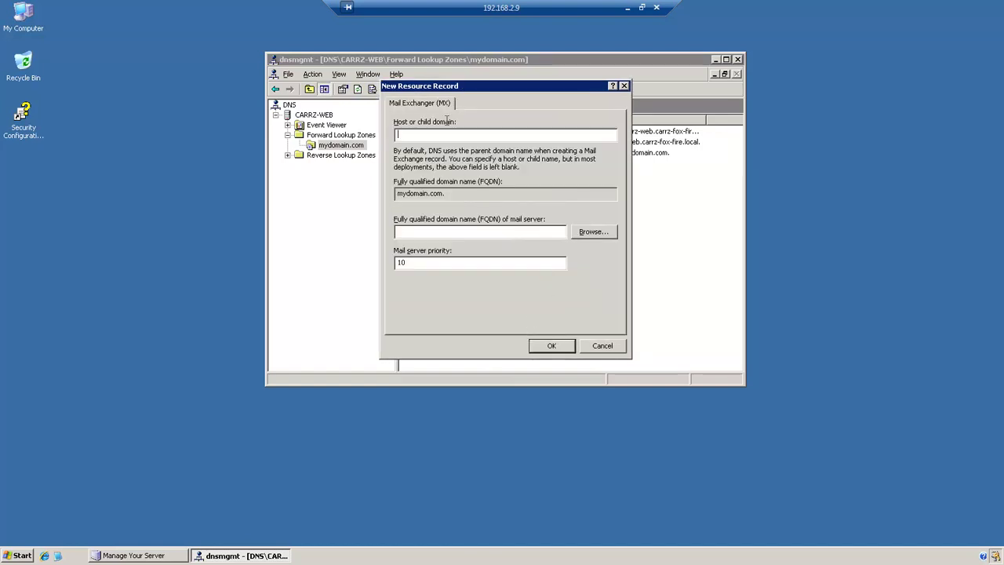
pyautogui.moveTo(480, 93); pyautogui.dragTo(490, 99)
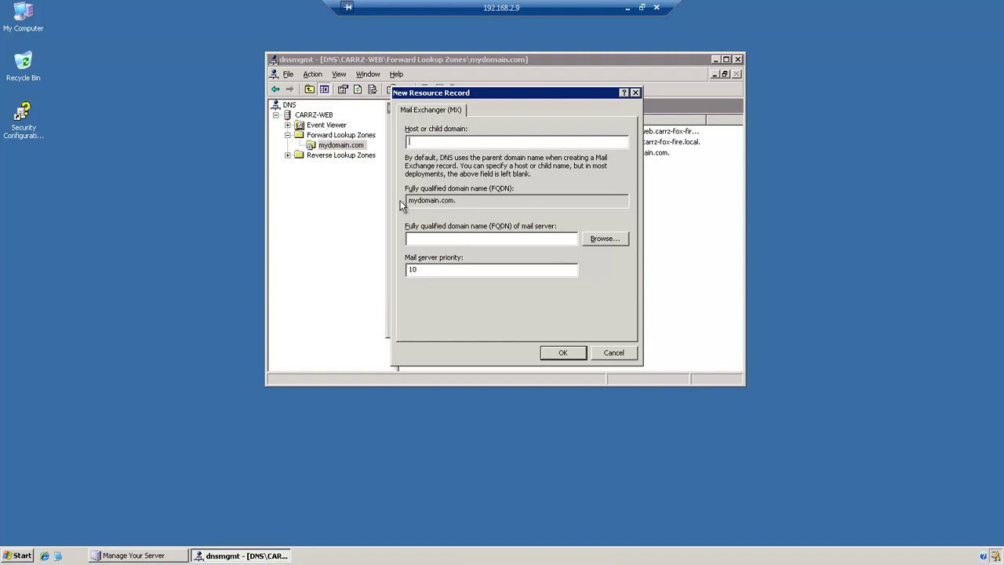
# - Create MX record 'mail' with mail server mydomain.com. and priority 10, then verify it
pyautogui.write('mail')
pyautogui.moveTo(475, 200); pyautogui.dragTo(349, 204)
pyautogui.hotkey('ctrl', 'c')
pyautogui.click(449, 241)
pyautogui.hotkey('ctrl', 'v')
pyautogui.moveTo(428, 237); pyautogui.dragTo(408, 237)
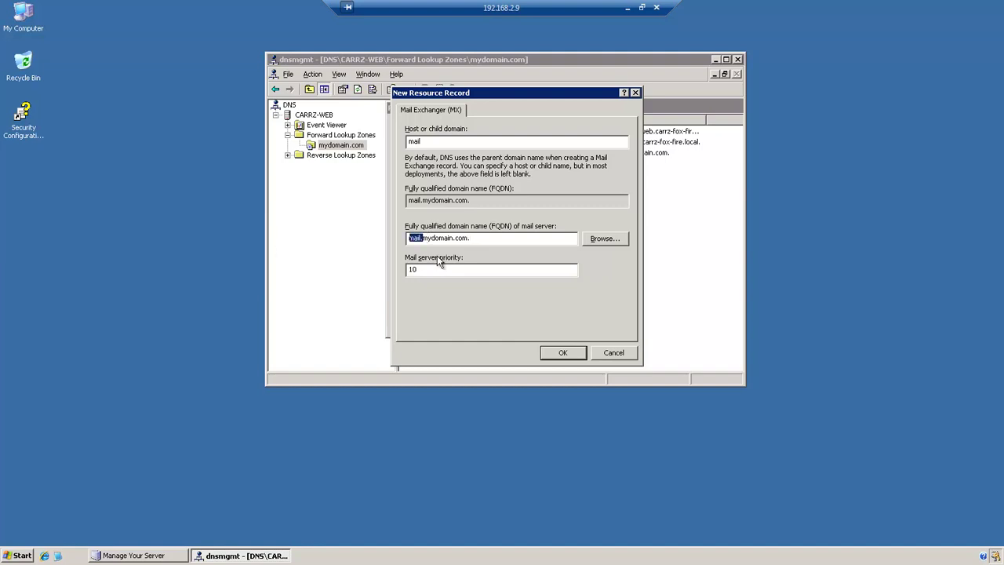
pyautogui.press('BackSpace')
pyautogui.click(571, 355)
pyautogui.click(598, 332)
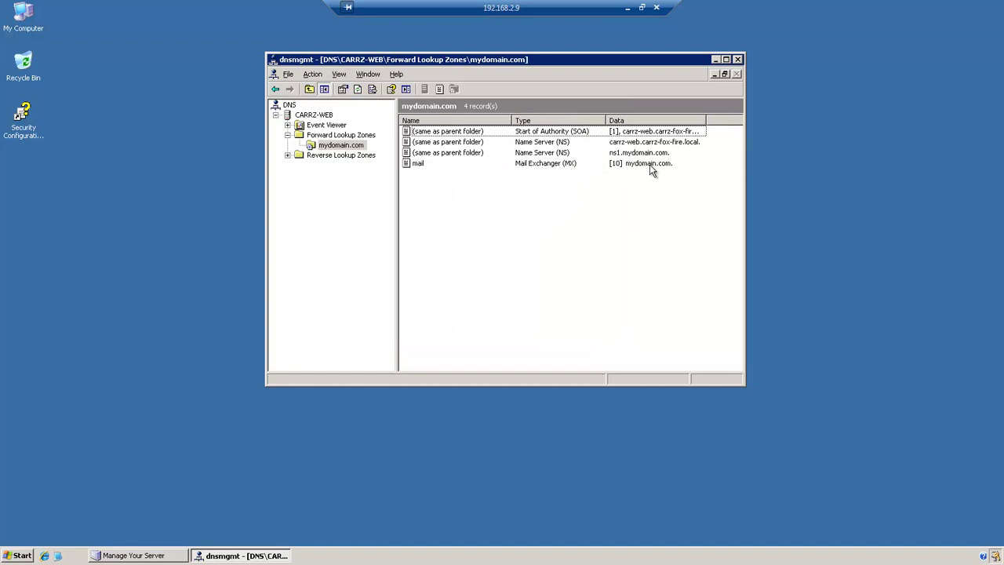
pyautogui.doubleClick(556, 168)
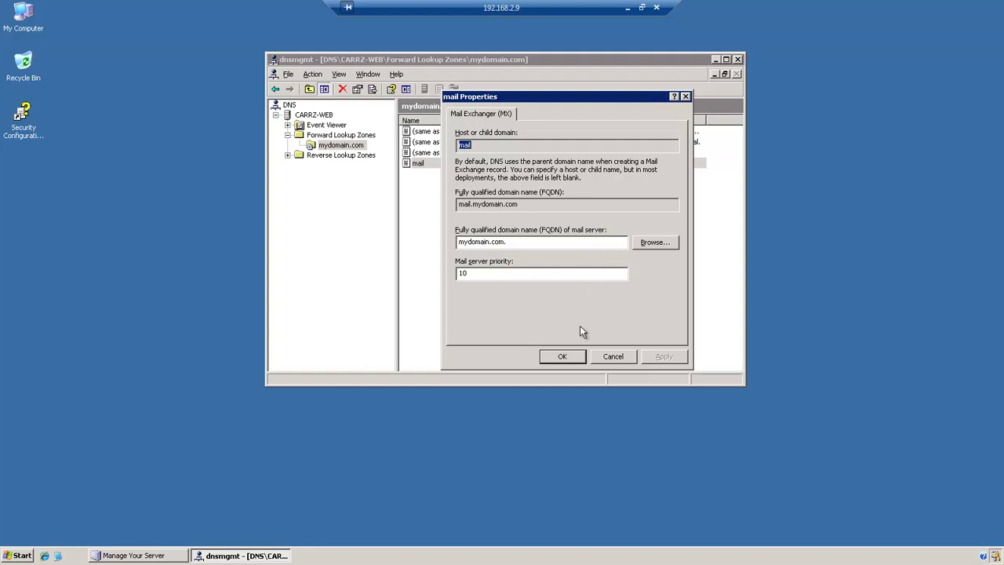
pyautogui.click(613, 357)
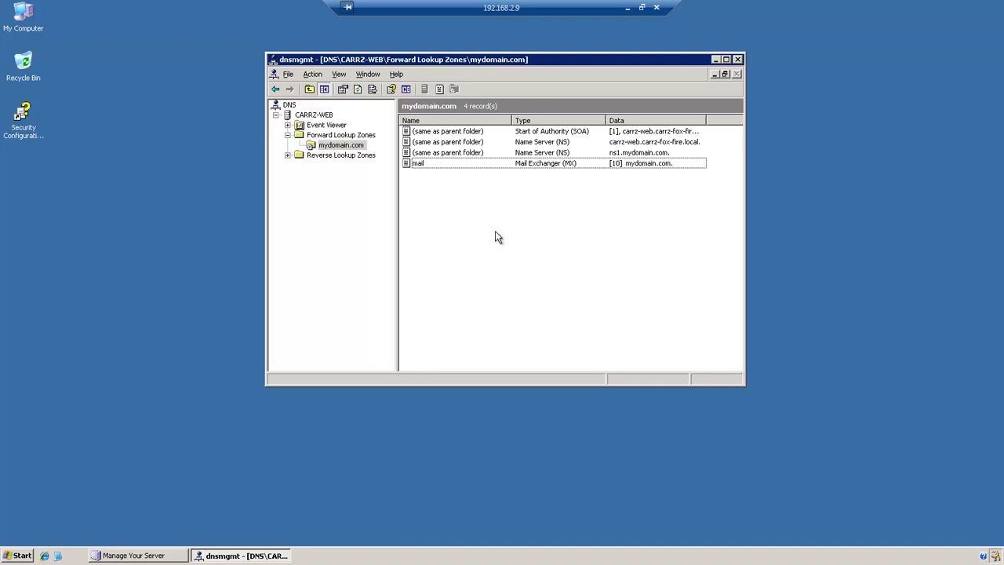
# - Begin a new Text (TXT) record from Other New Records
pyautogui.rightClick(493, 201)
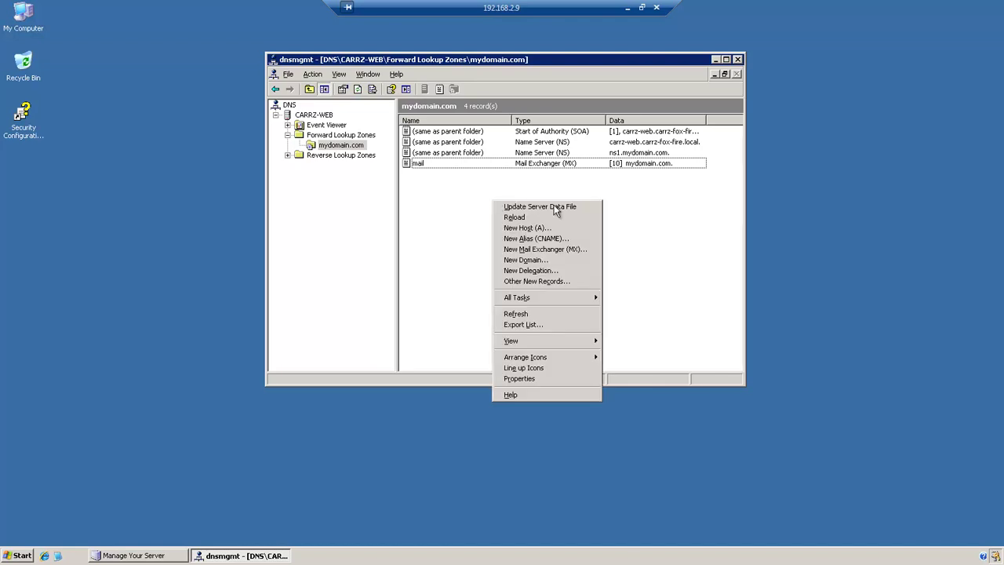
pyautogui.click(553, 289)
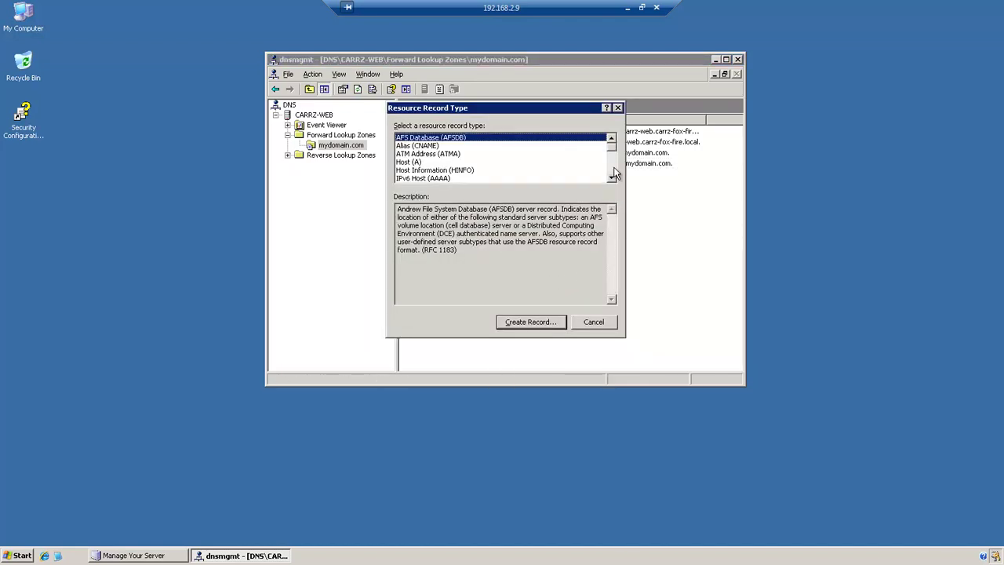
pyautogui.scroll(-4, 612, 173)
pyautogui.click(416, 162)
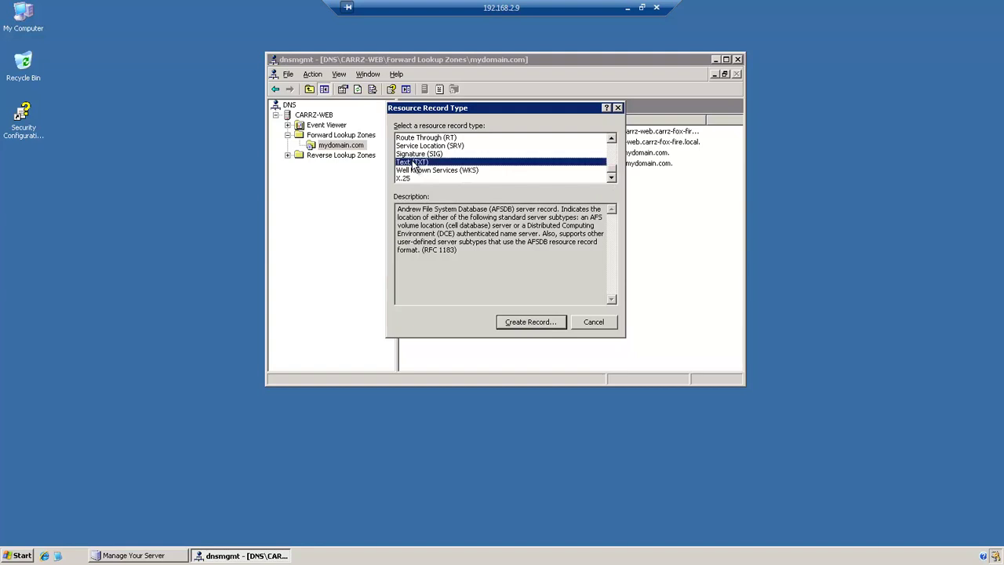
pyautogui.click(530, 323)
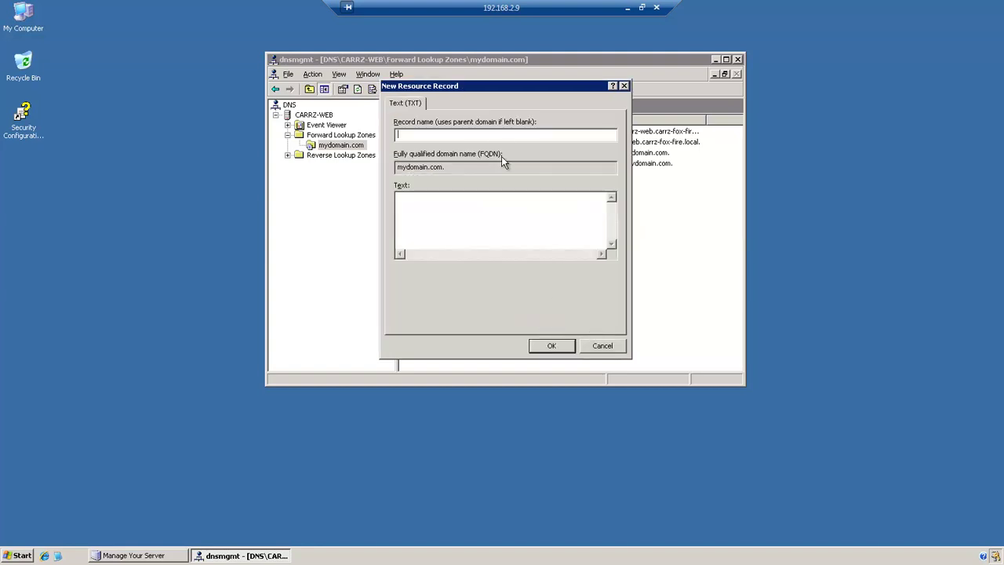
pyautogui.moveTo(504, 89); pyautogui.dragTo(557, 176)
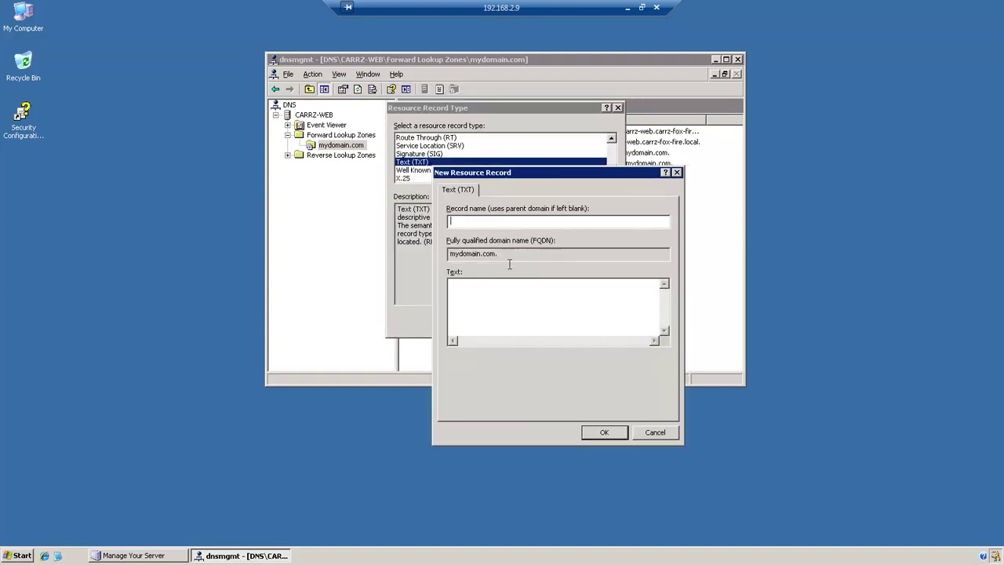
# - Enter the text 'v=spf1 a mx ptr mx:mydomain.com -all' and save the TXT record
pyautogui.click(471, 303)
pyautogui.write('v=spf1 a mx ptr mx:mydomai')
pyautogui.press('BackSpace')
pyautogui.press('BackSpace')
pyautogui.press('BackSpace')
pyautogui.press('BackSpace')
pyautogui.write('domain.com -a')
pyautogui.click(614, 434)
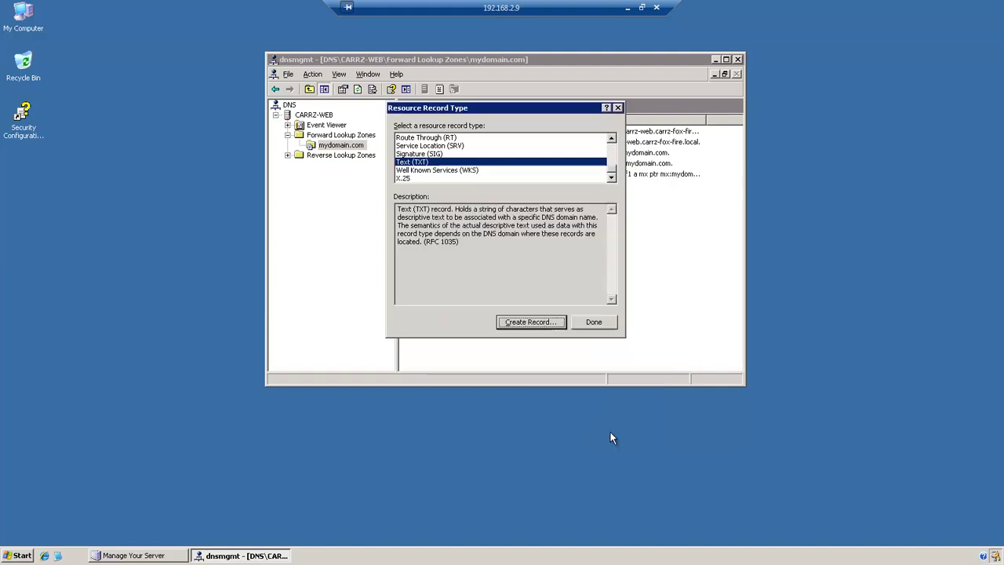
pyautogui.click(601, 322)
pyautogui.doubleClick(546, 174)
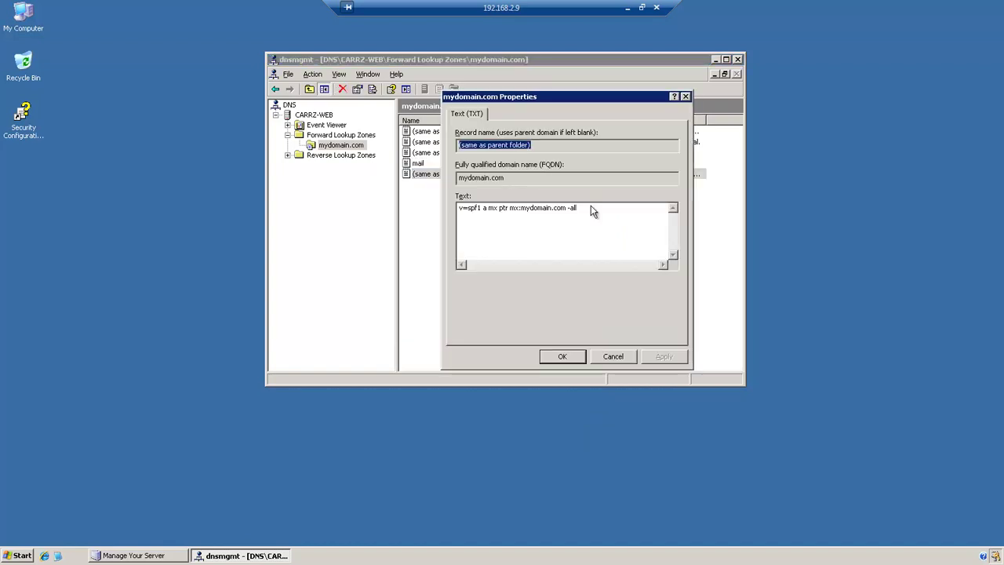
pyautogui.click(607, 356)
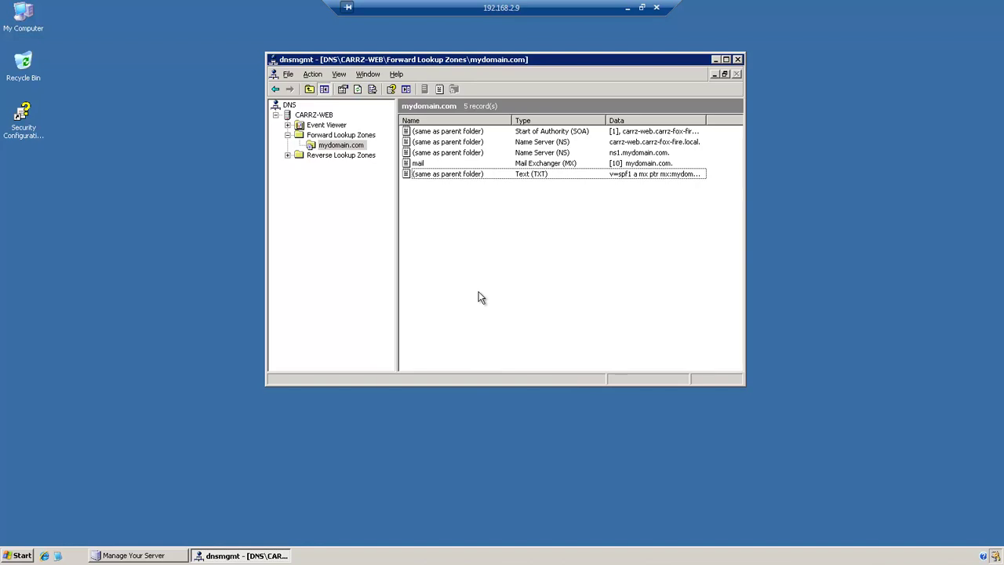
# - Add a Host (A) record for the mydomain.com parent at 192.168.2.9
pyautogui.rightClick(537, 267)
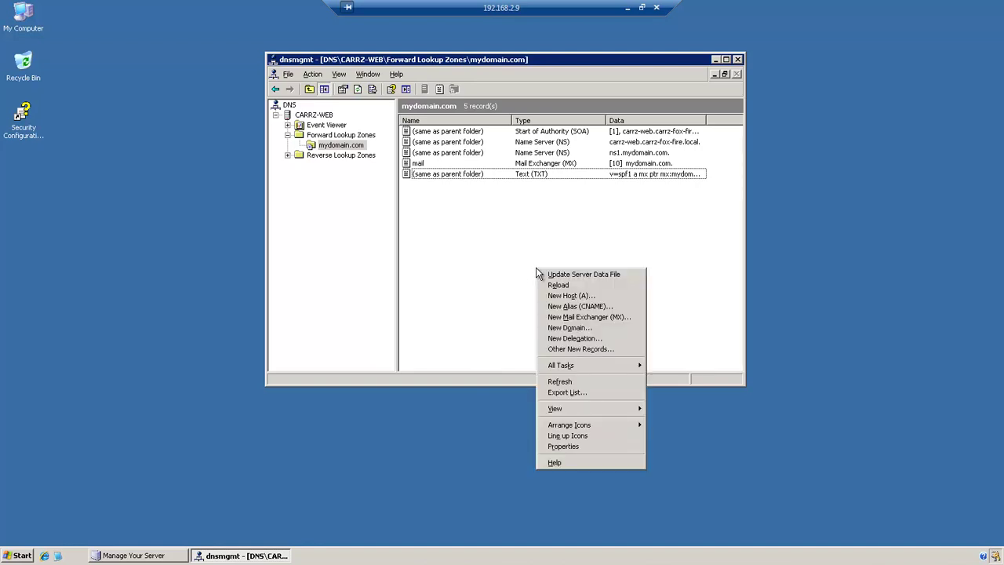
pyautogui.click(568, 295)
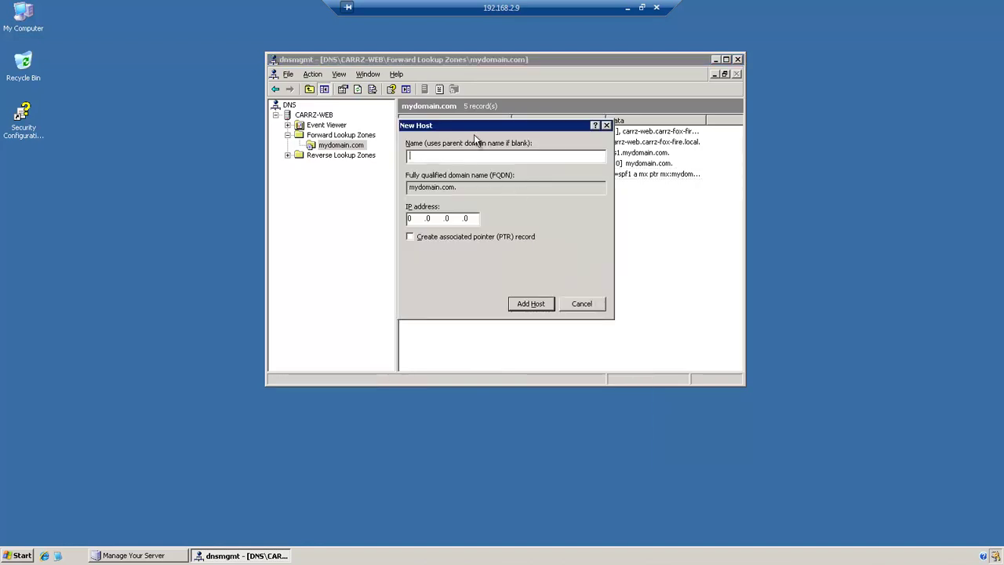
pyautogui.moveTo(475, 126); pyautogui.dragTo(562, 219)
pyautogui.click(512, 311)
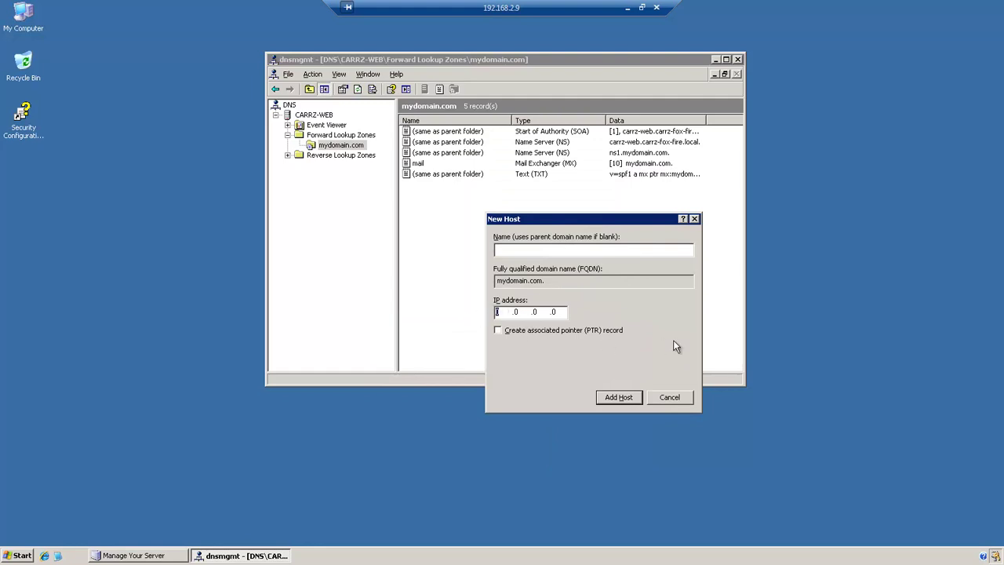
pyautogui.write('192.168.2.9')
pyautogui.click(627, 396)
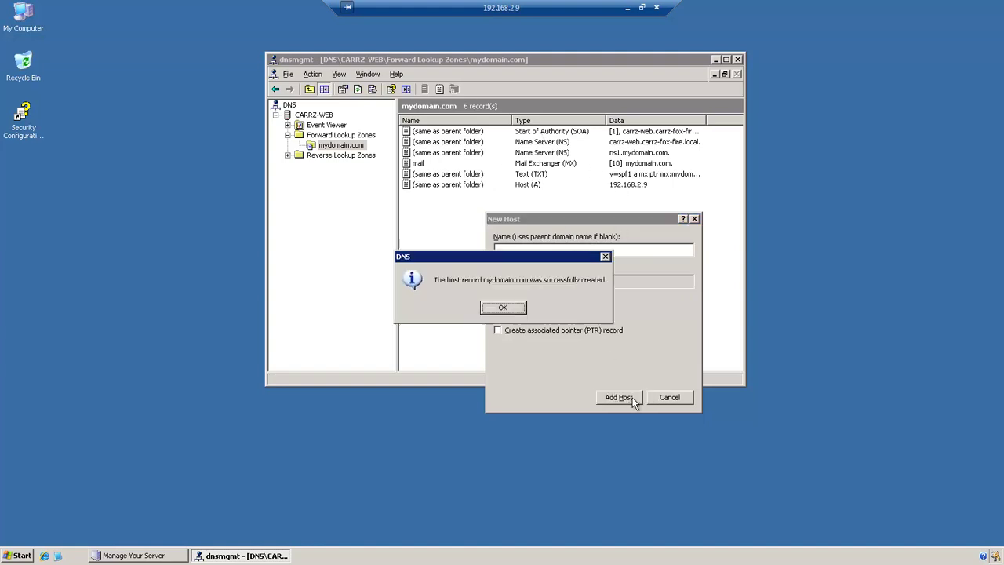
pyautogui.click(500, 306)
pyautogui.click(518, 308)
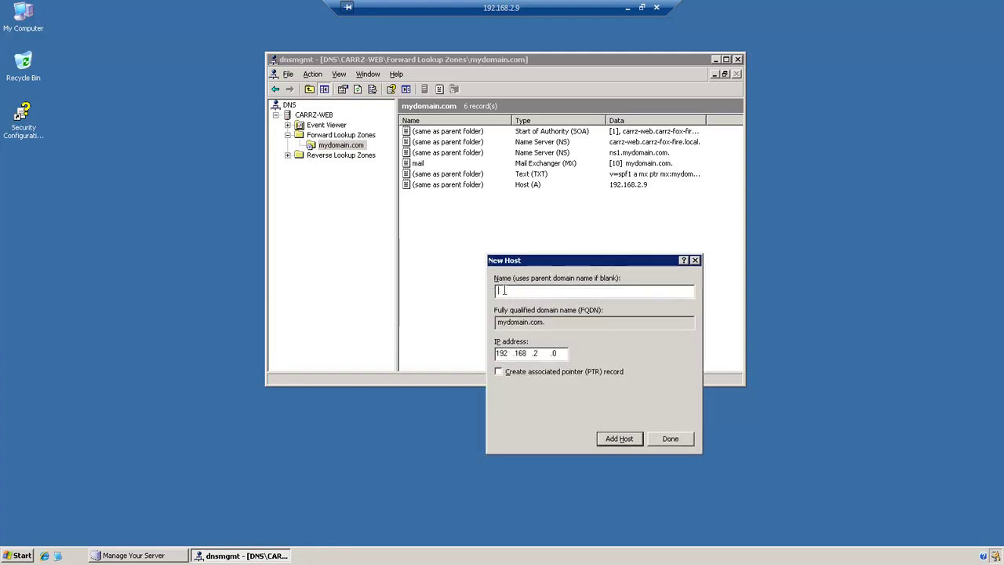
# - Add www, ftp and mail Host (A) records at 192.168.2.0
pyautogui.write('www')
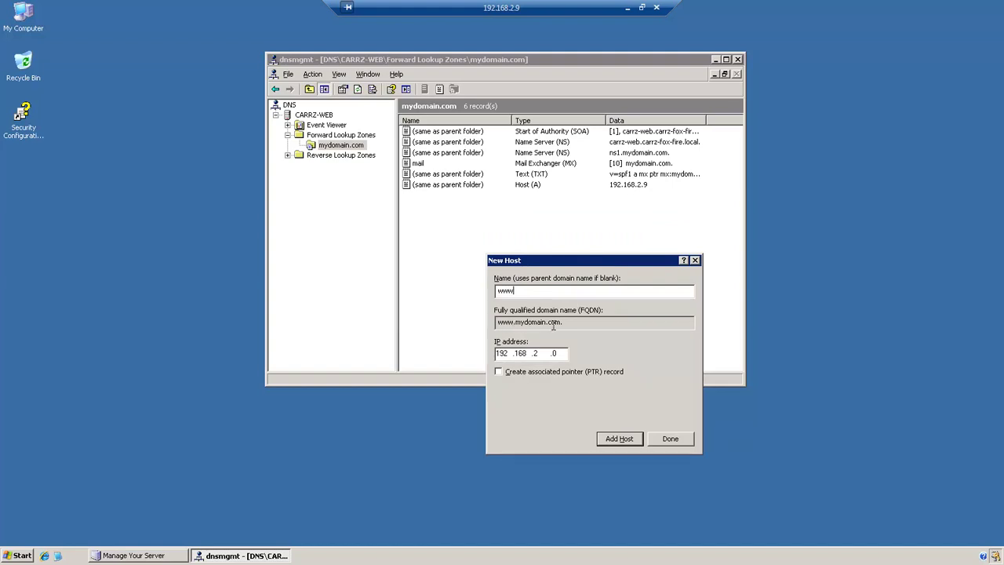
pyautogui.click(620, 439)
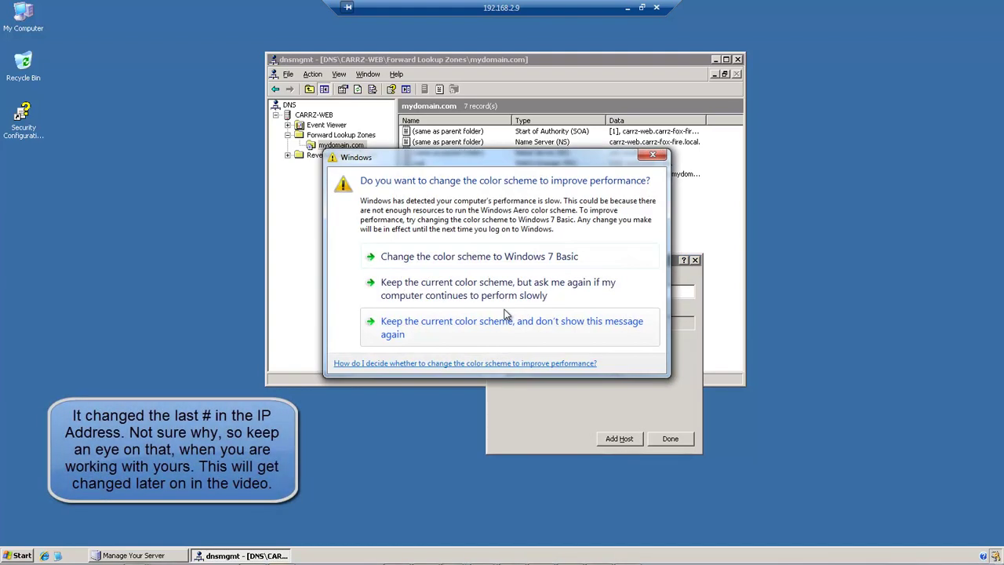
pyautogui.click(648, 161)
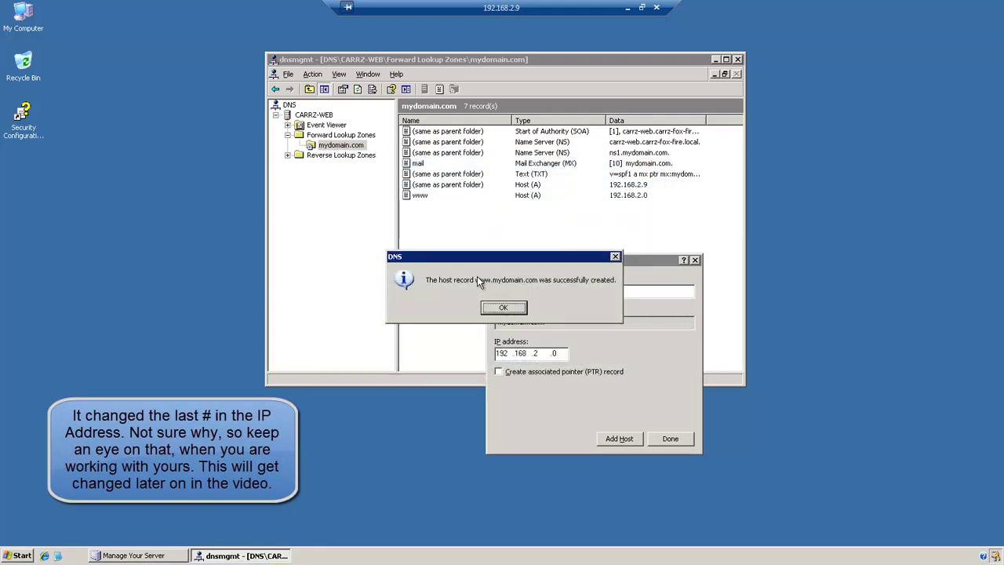
pyautogui.click(512, 308)
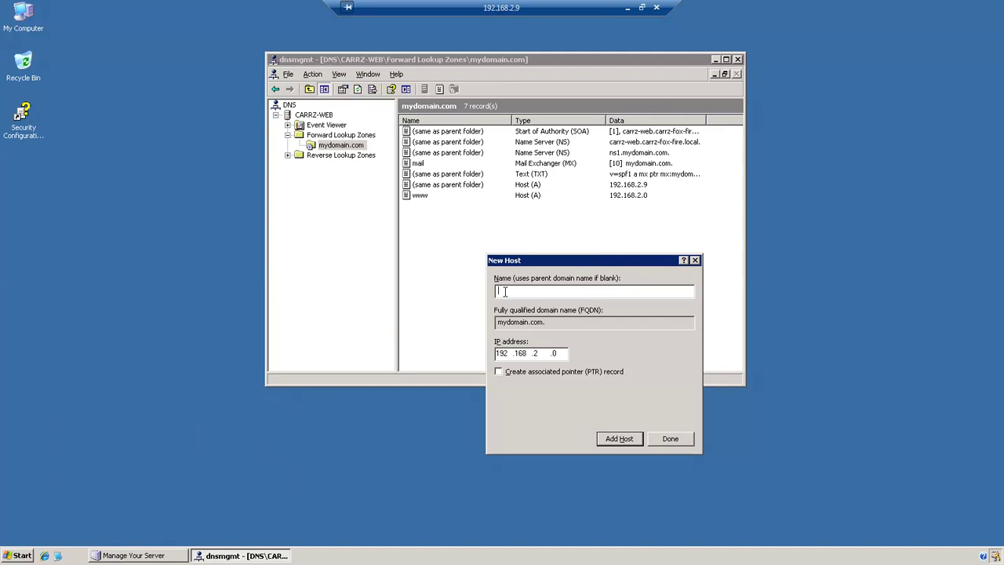
pyautogui.write('ftp')
pyautogui.click(619, 441)
pyautogui.click(503, 308)
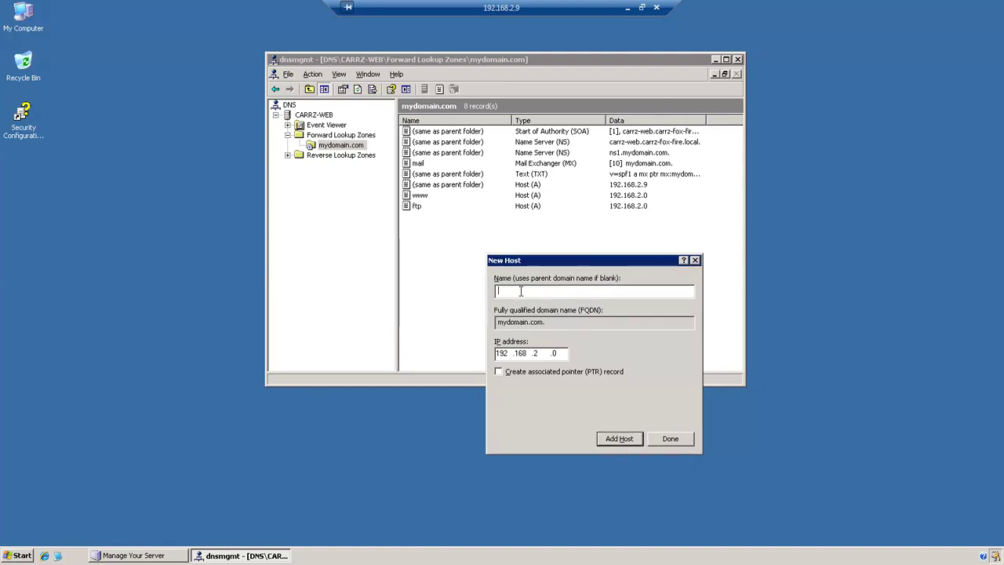
pyautogui.write('mail')
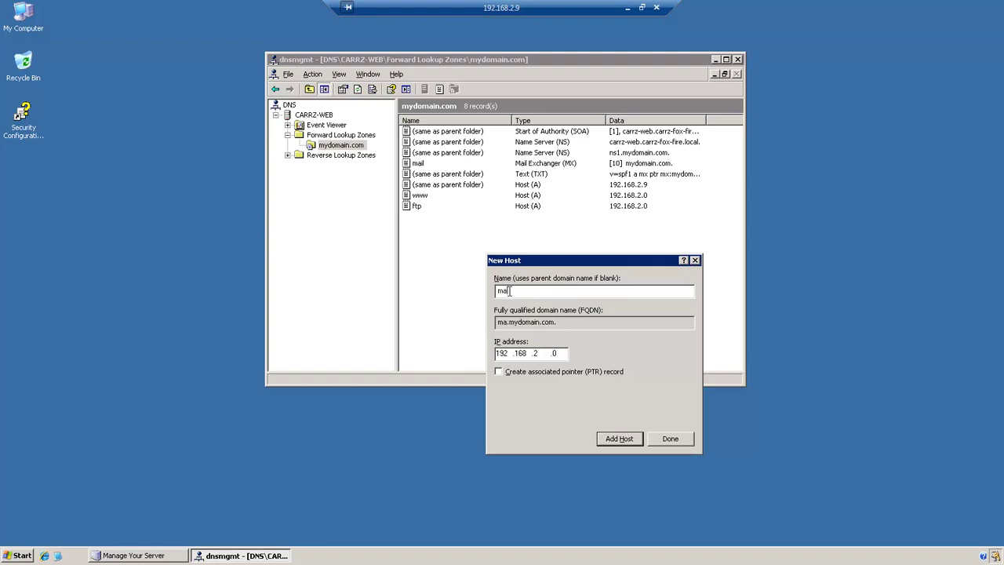
pyautogui.click(620, 441)
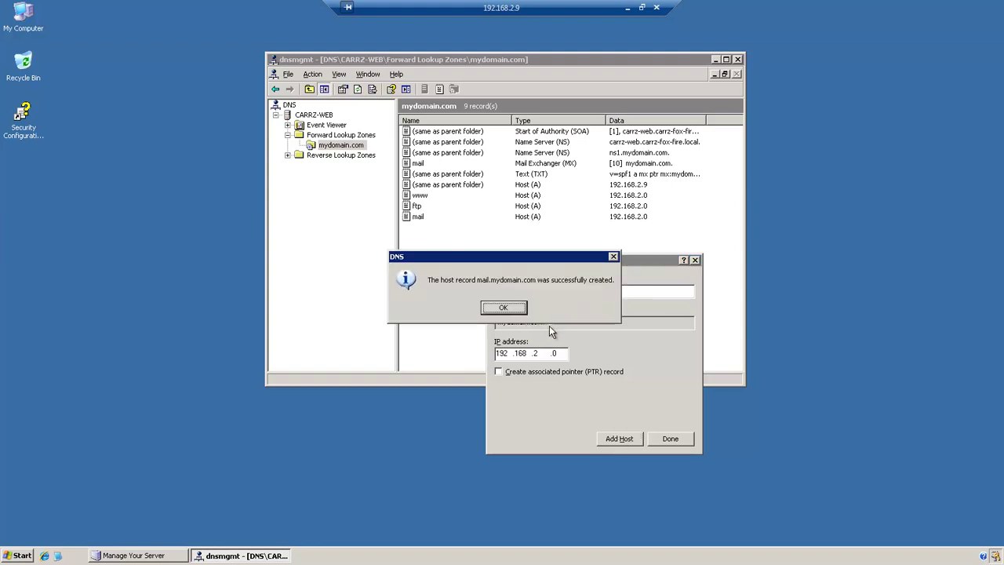
pyautogui.click(508, 313)
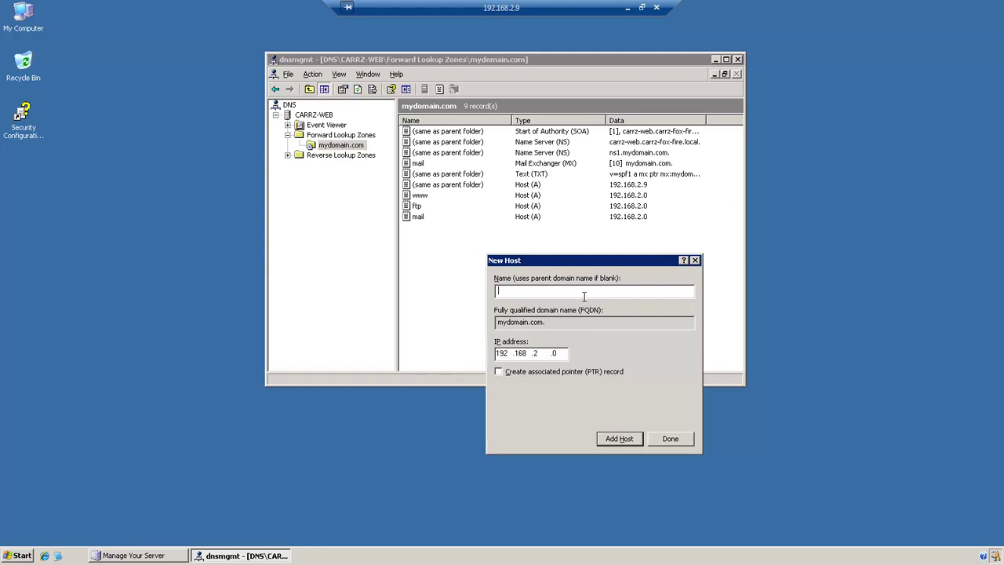
# - Change the pending host address's last octet to 9 and close the New Host dialog
pyautogui.doubleClick(554, 354)
pyautogui.write('9')
pyautogui.click(695, 261)
# - Edit the www and mail host records so their addresses become 192.168.2.9
pyautogui.doubleClick(632, 196)
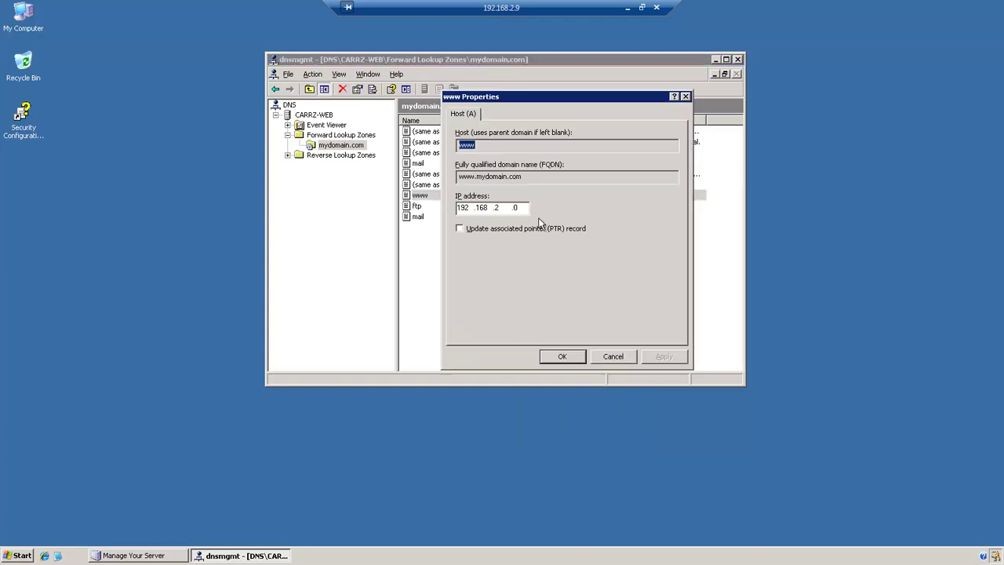
pyautogui.click(518, 208)
pyautogui.doubleClick(516, 208)
pyautogui.write('9')
pyautogui.click(563, 356)
pyautogui.doubleClick(557, 217)
pyautogui.click(581, 355)
pyautogui.click(616, 302)
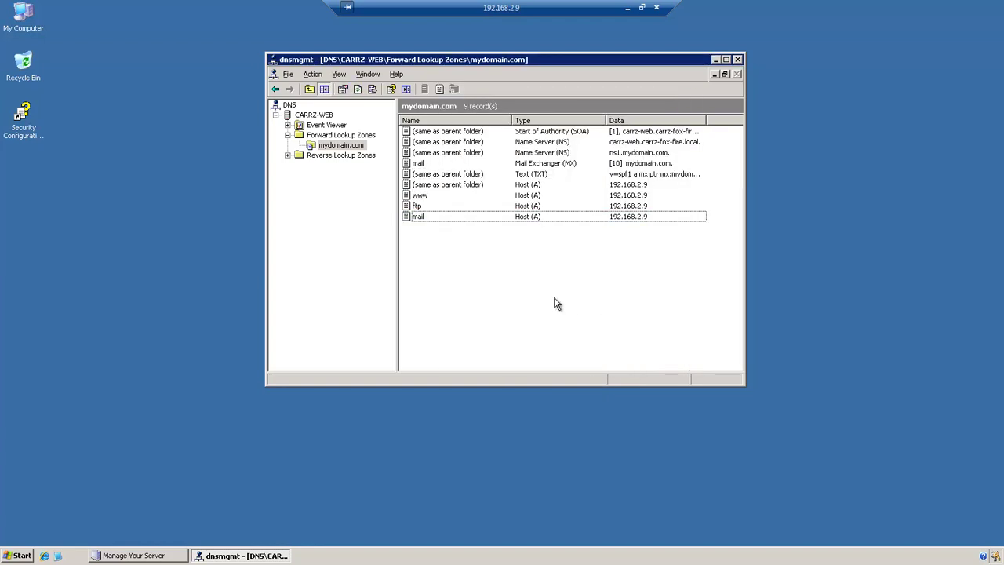